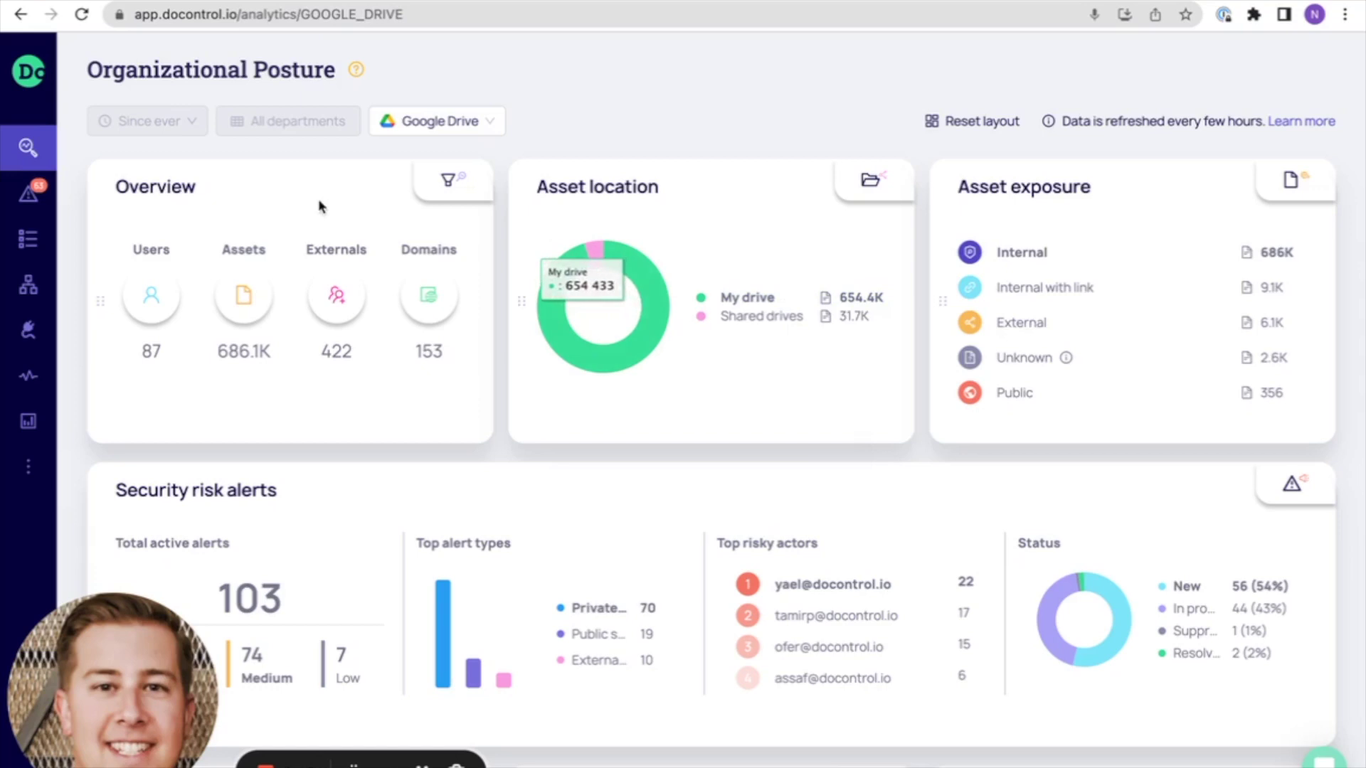
Open the workflows page and create a new workflow from scratch with event aggregation.
mouse_move(39, 255)
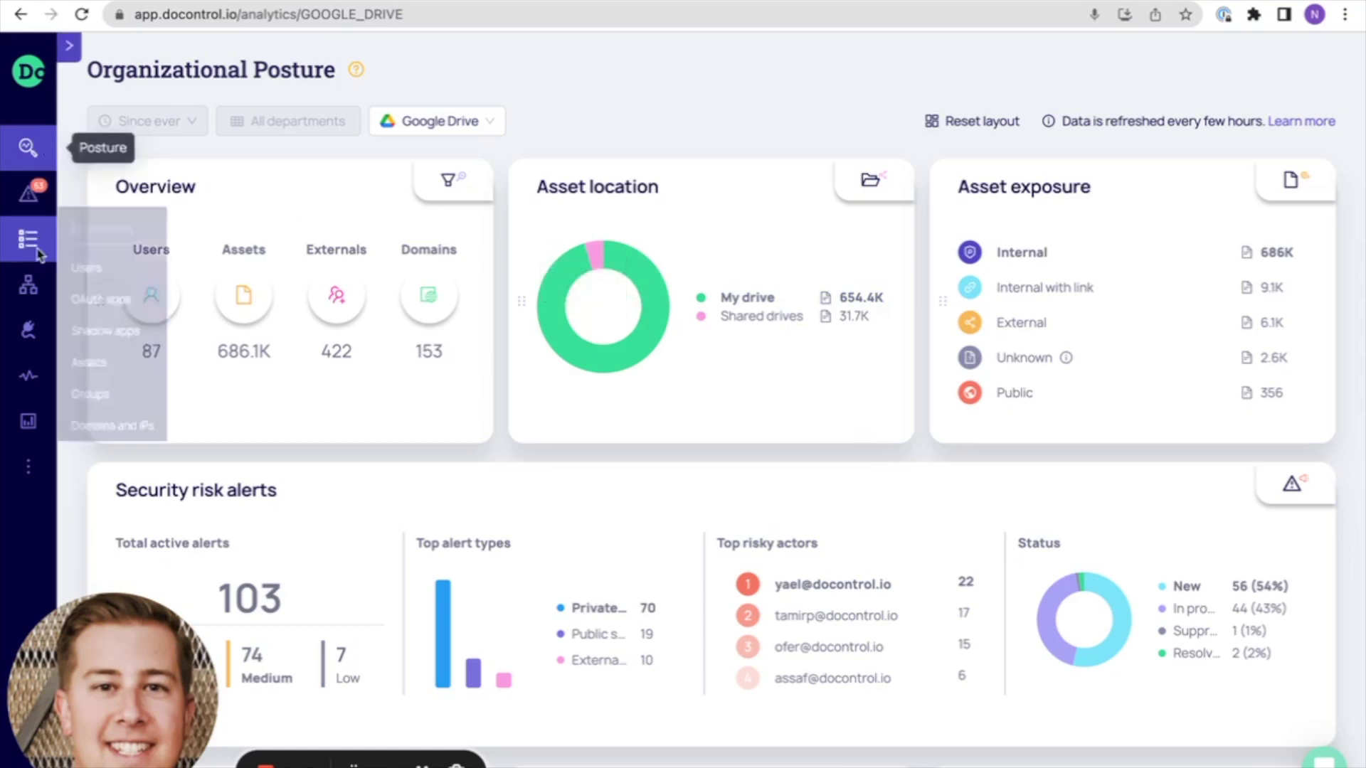
click(35, 288)
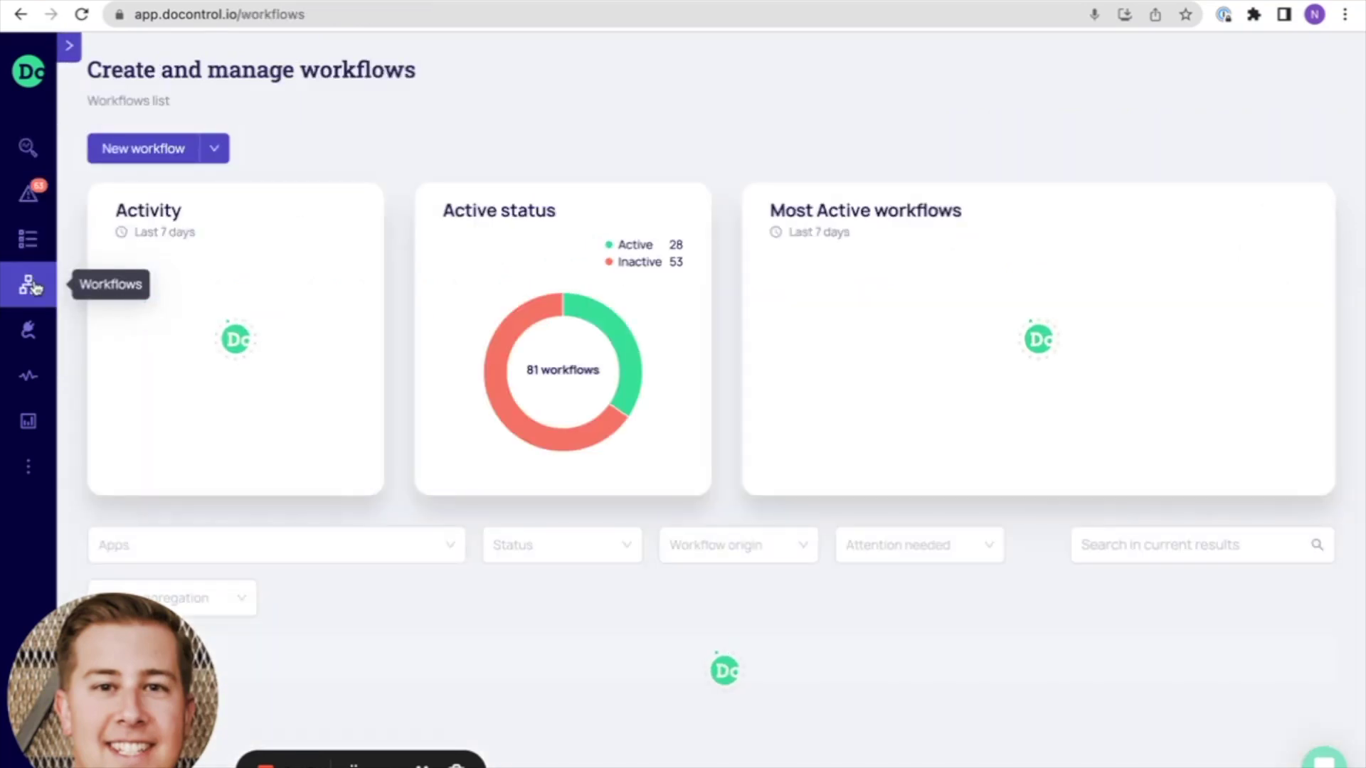
click(215, 150)
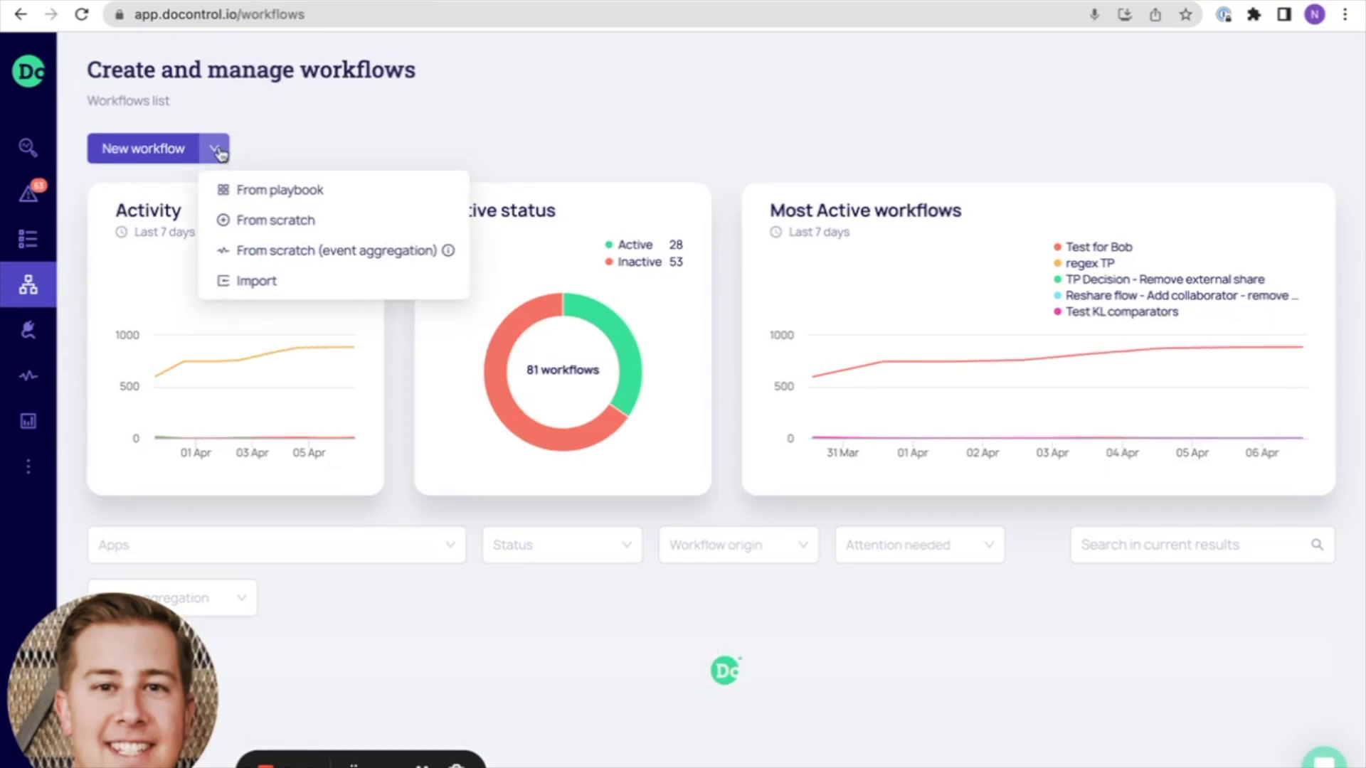
click(261, 252)
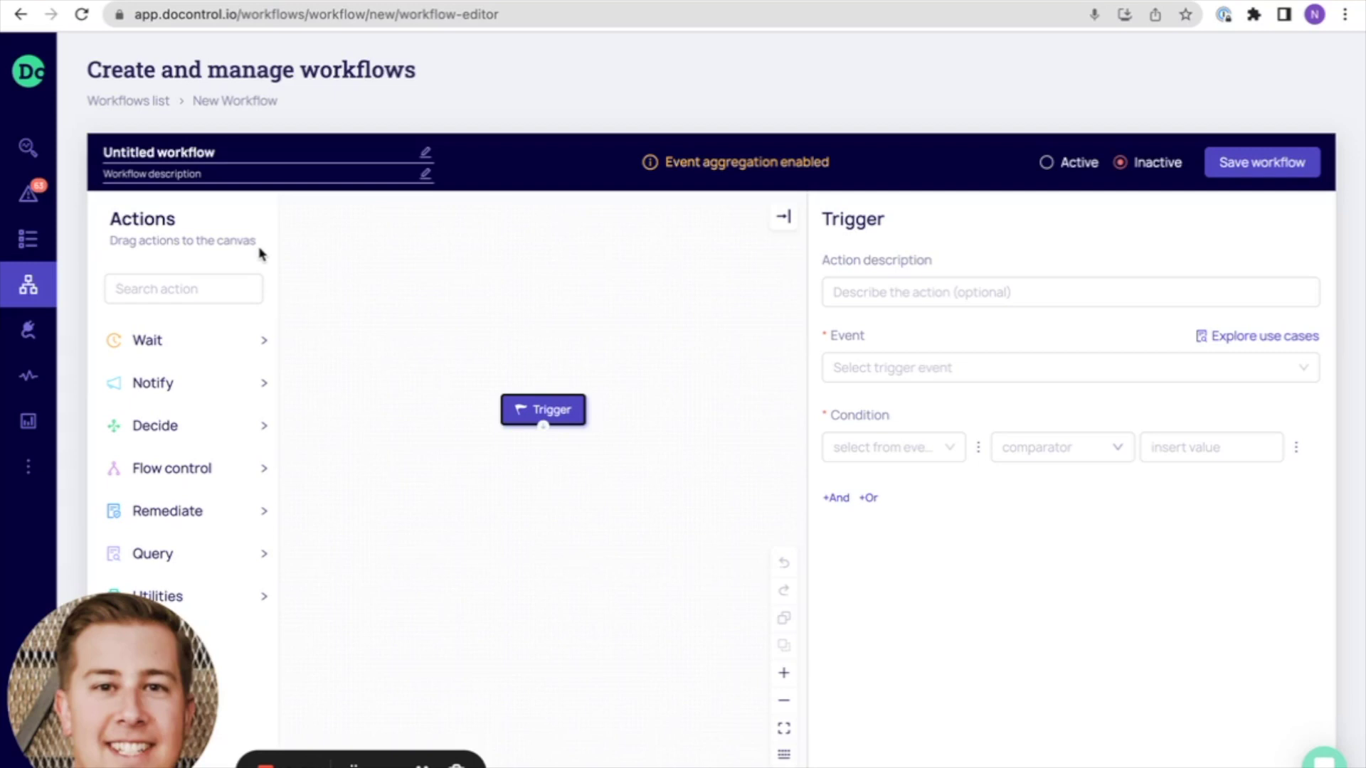
Name the new workflow "Google - Auto expire external shares".
triple_click(230, 153)
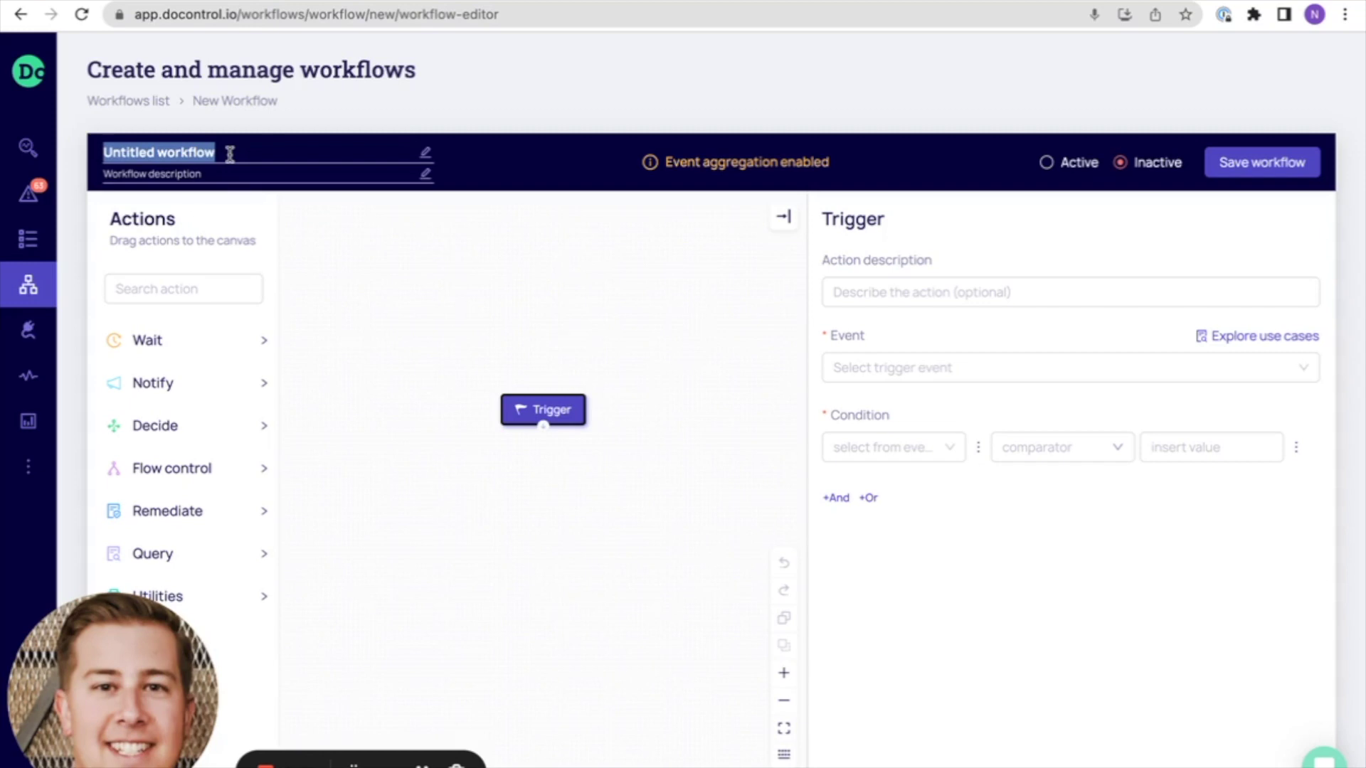
text(Google)
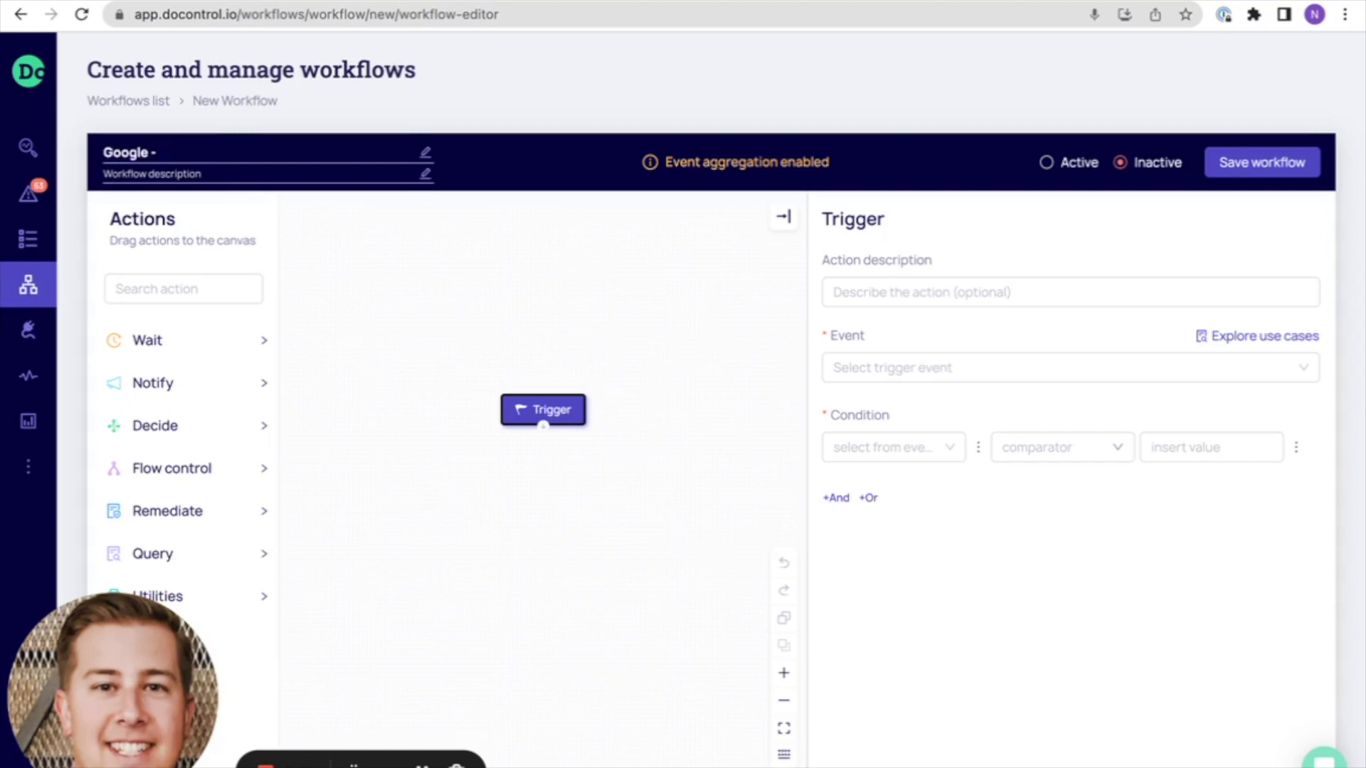
text( - Auto expire external shares)
Move the Trigger block higher on the canvas and set its event to Google Drive's "Change user access".
drag(533, 411, 510, 322)
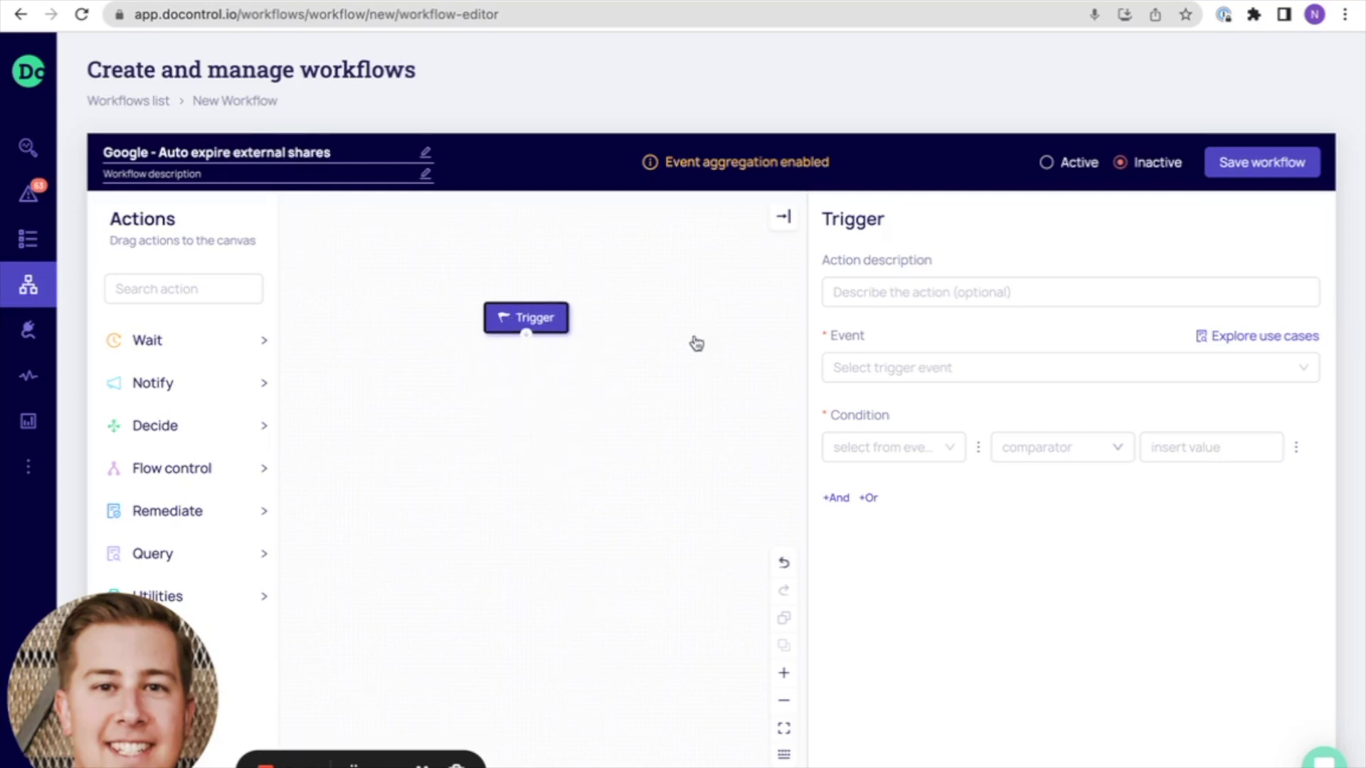
click(900, 366)
click(837, 564)
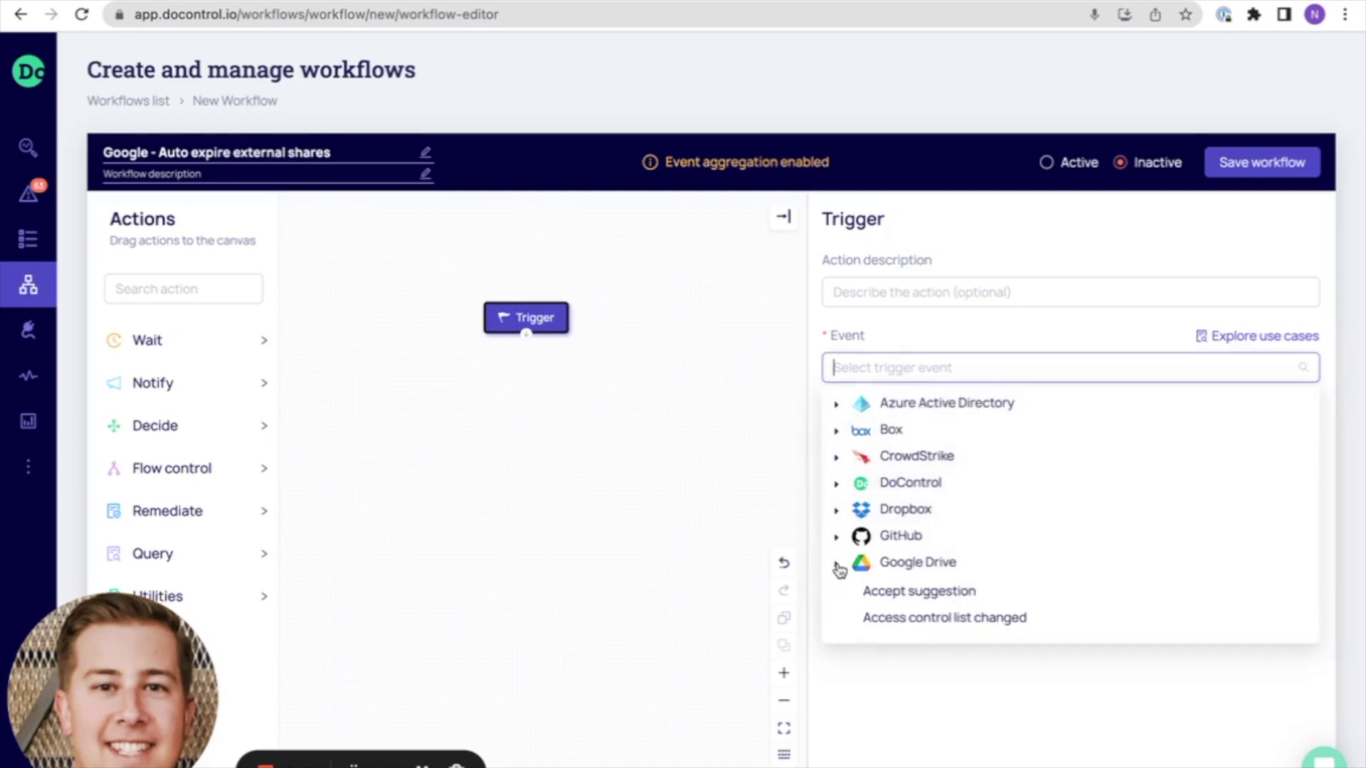
scroll(918, 555, down, 5)
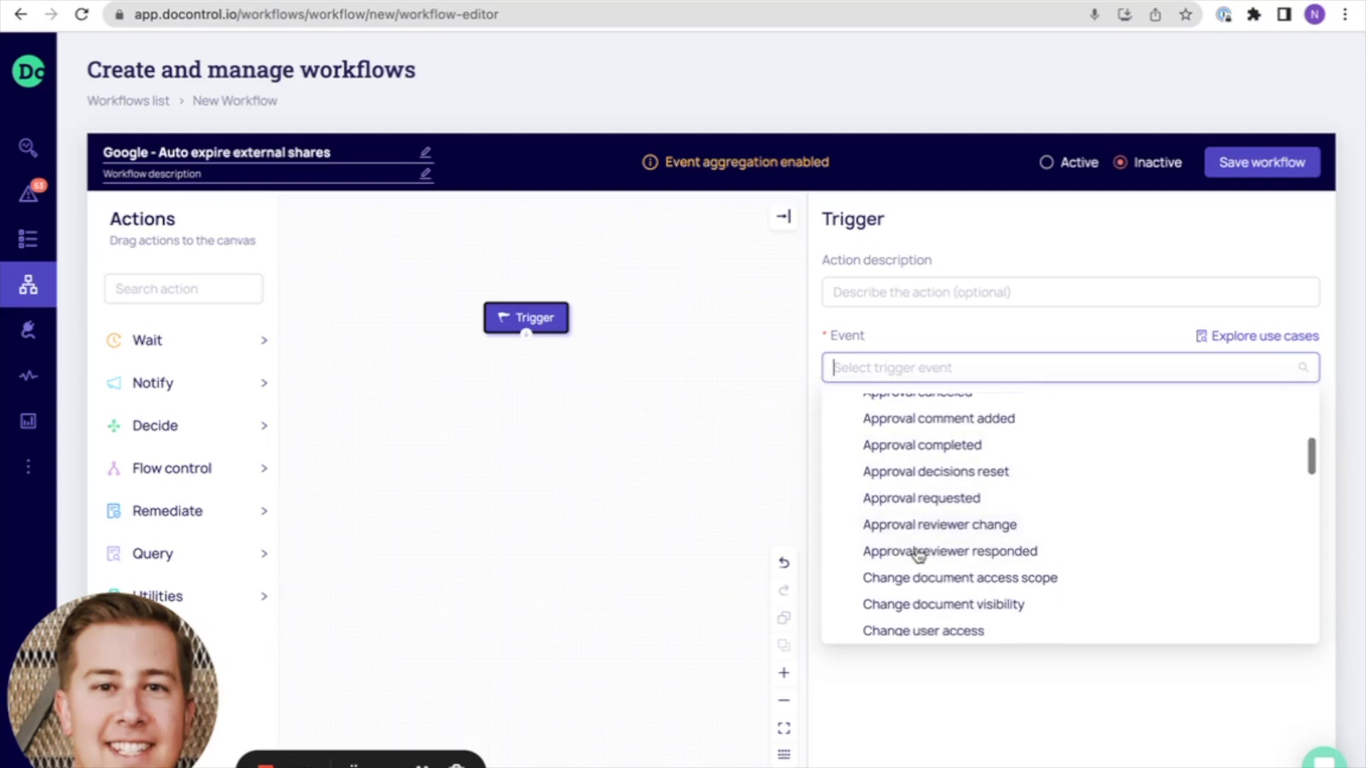
scroll(918, 555, down, 1)
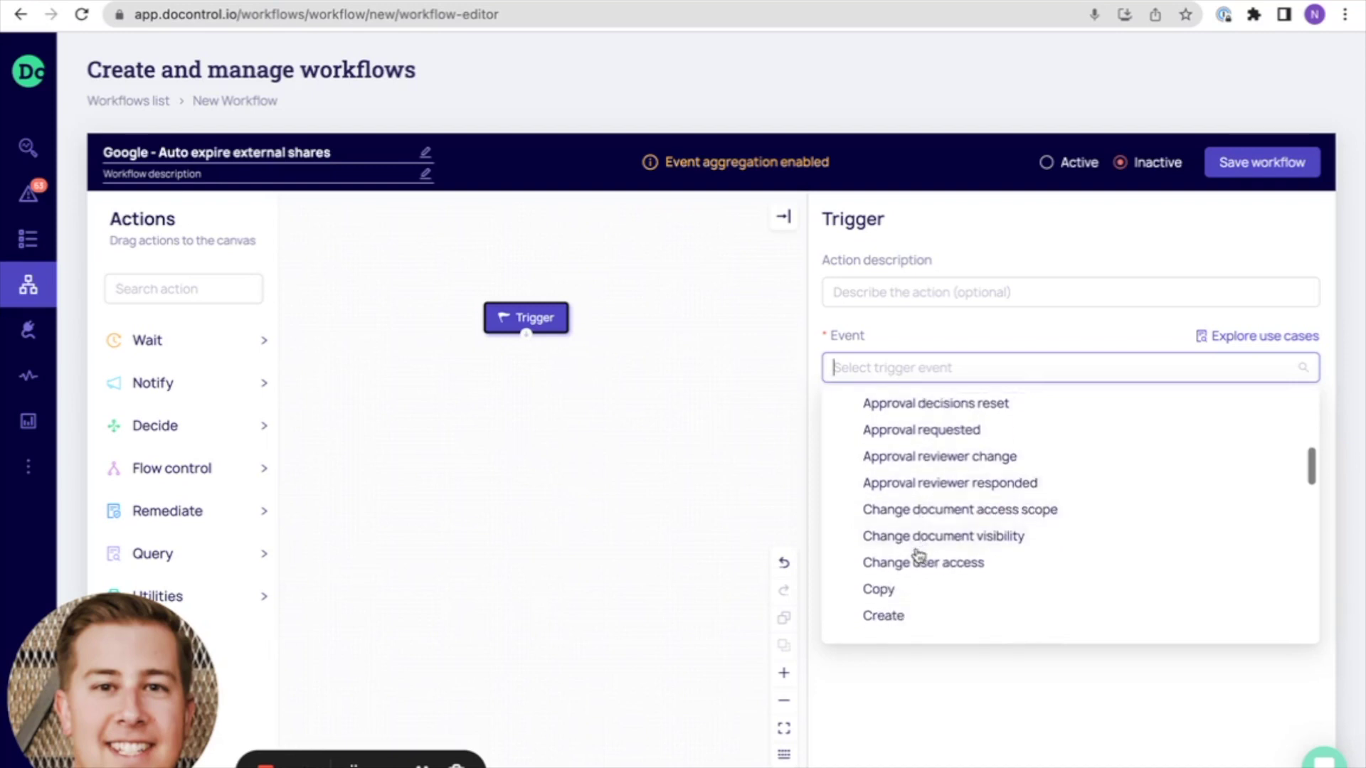
click(917, 555)
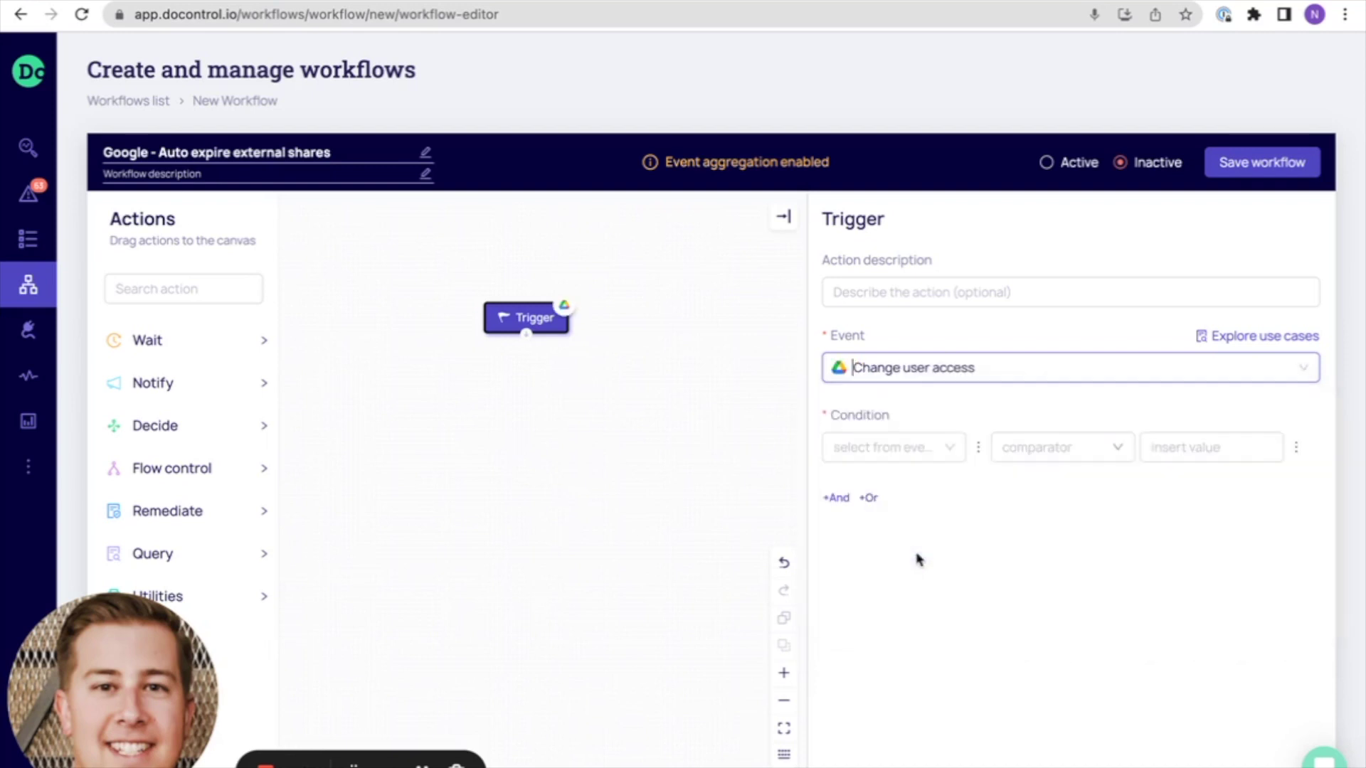
Set the trigger's first condition to "Has added collaborators" is True.
click(921, 447)
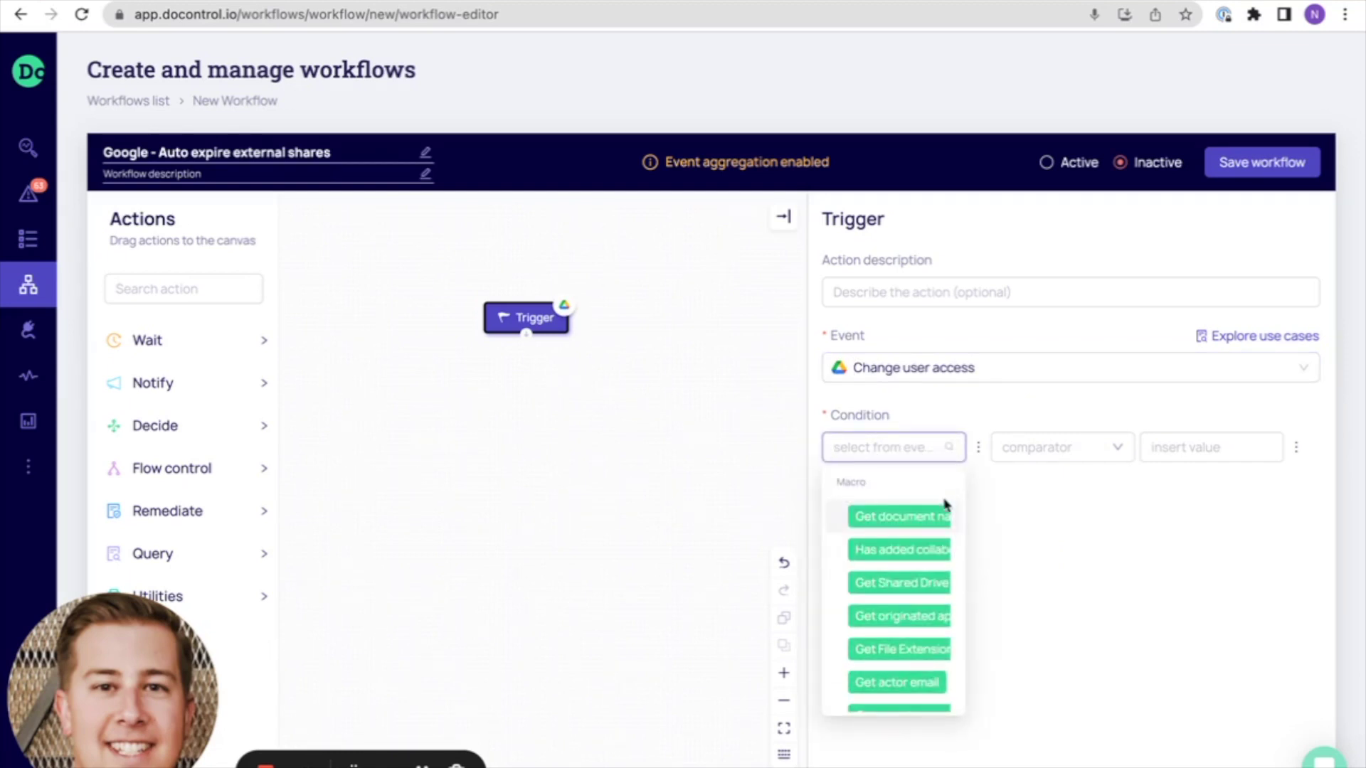
click(927, 554)
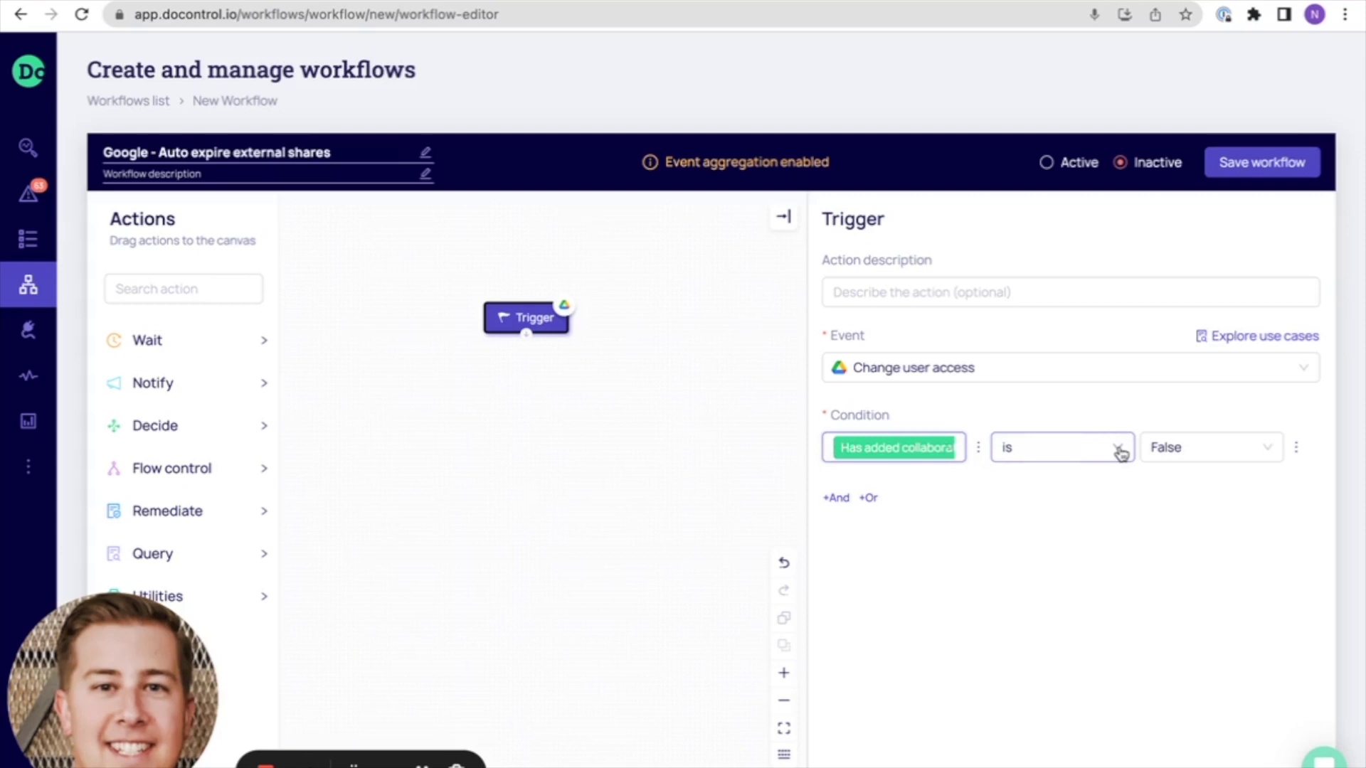
click(1266, 449)
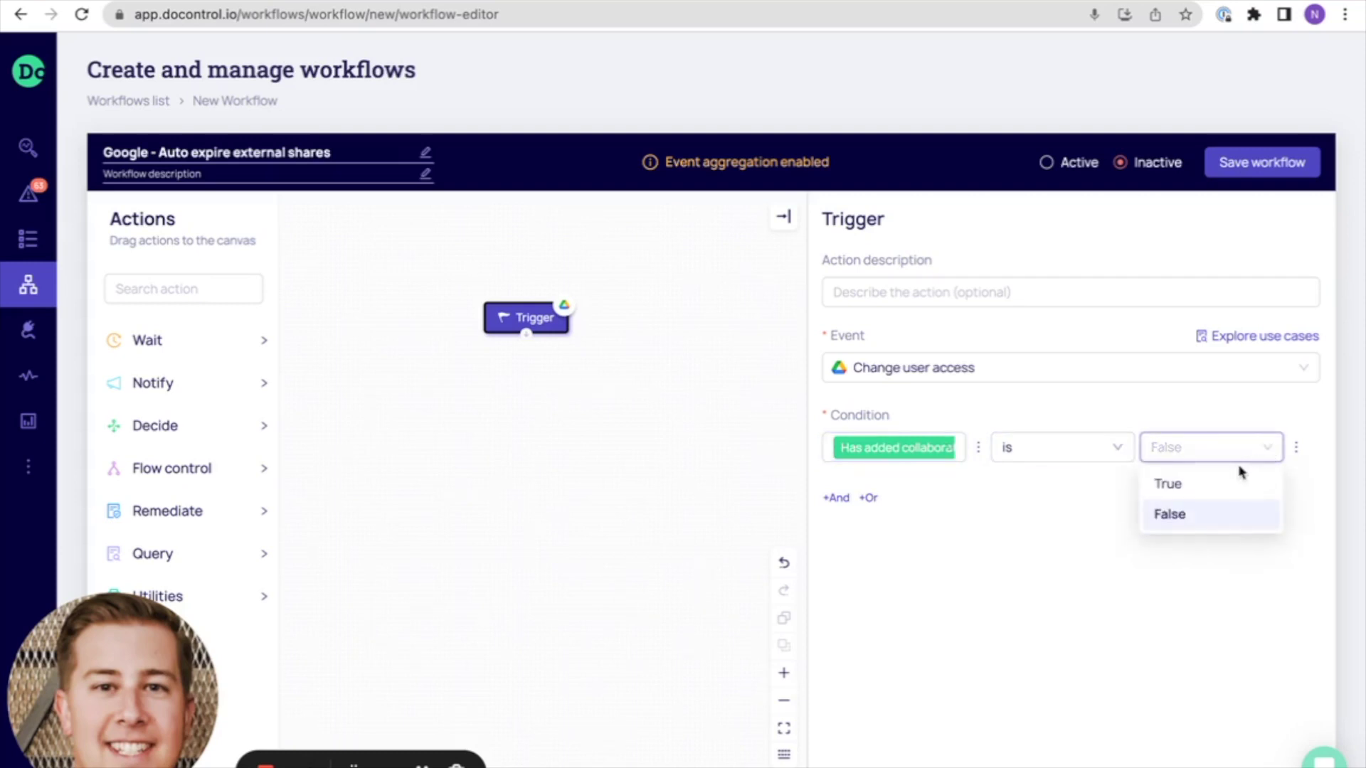
click(1234, 486)
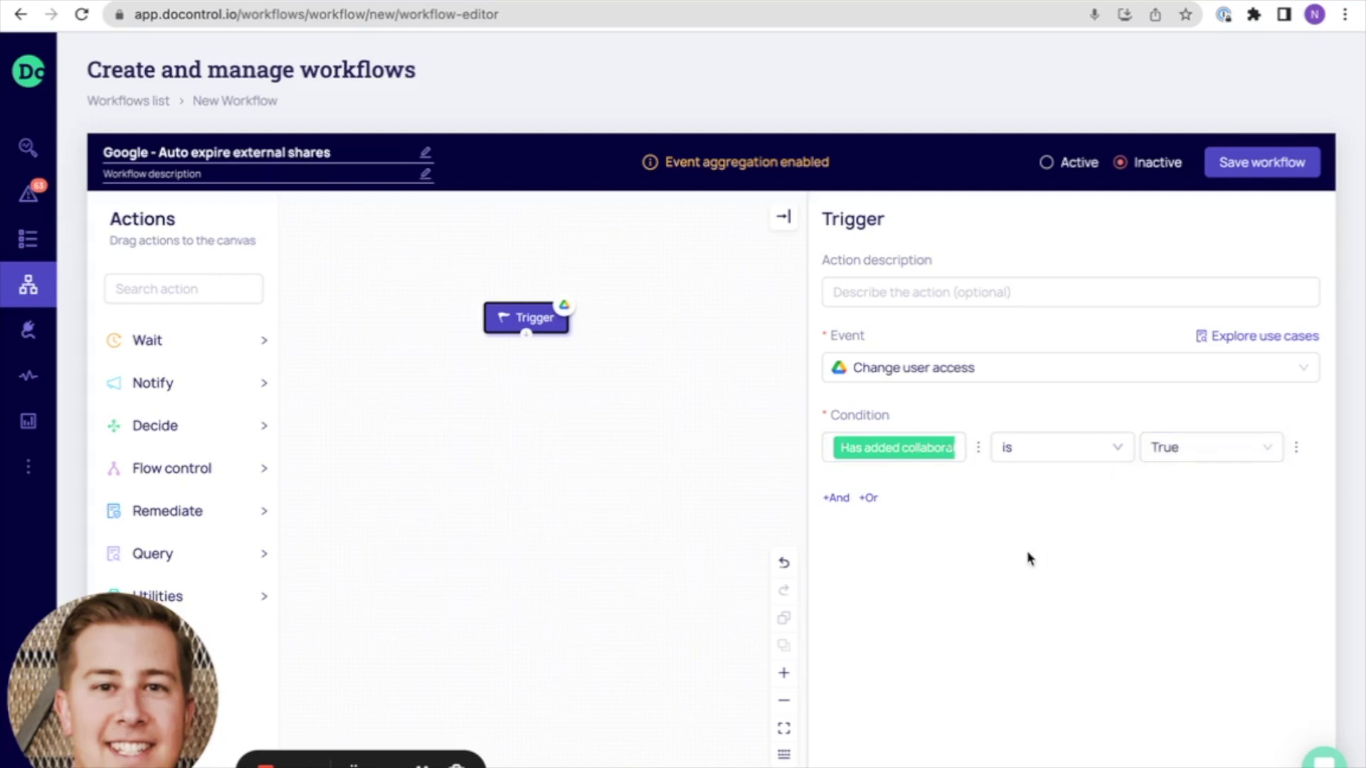
Add a second trigger condition with And, requiring "Get actor email" to be in trusted domains.
click(836, 498)
click(961, 521)
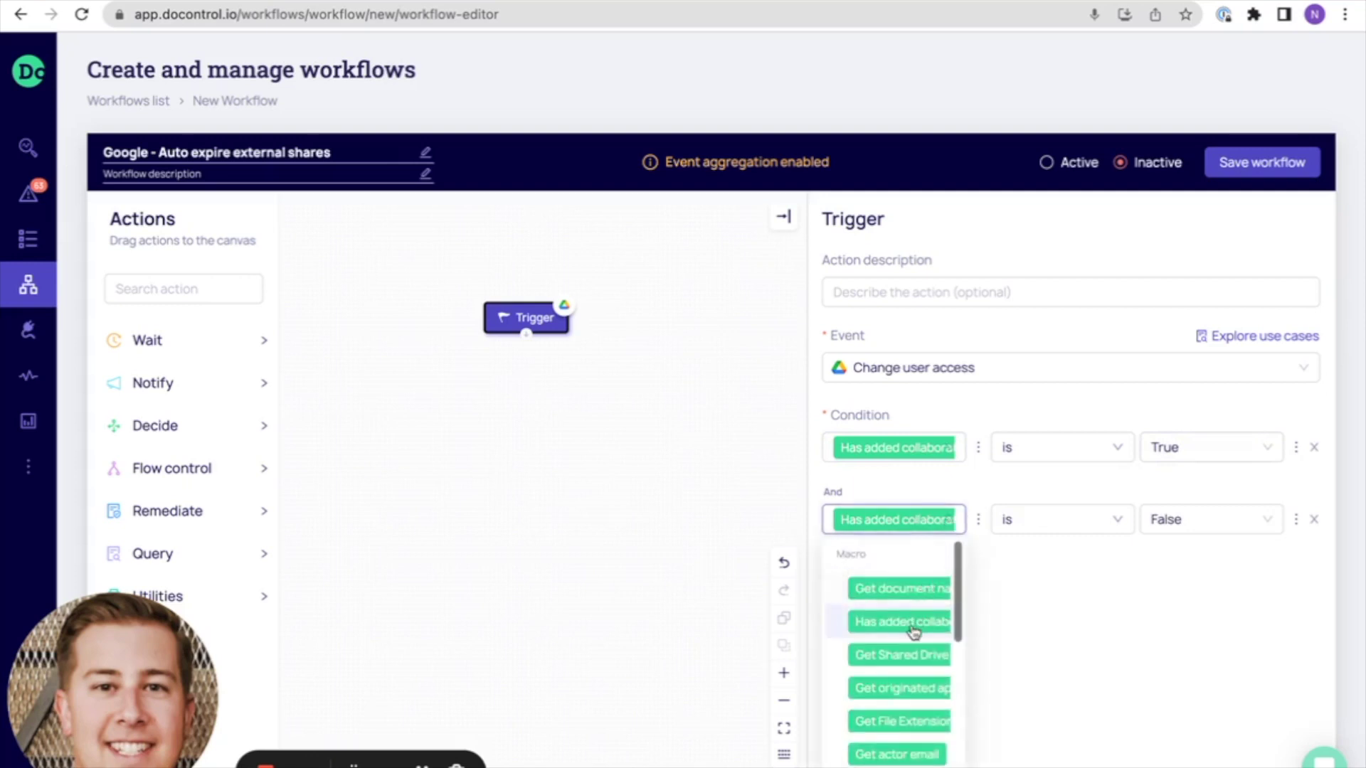
scroll(914, 632, down, 3)
click(908, 613)
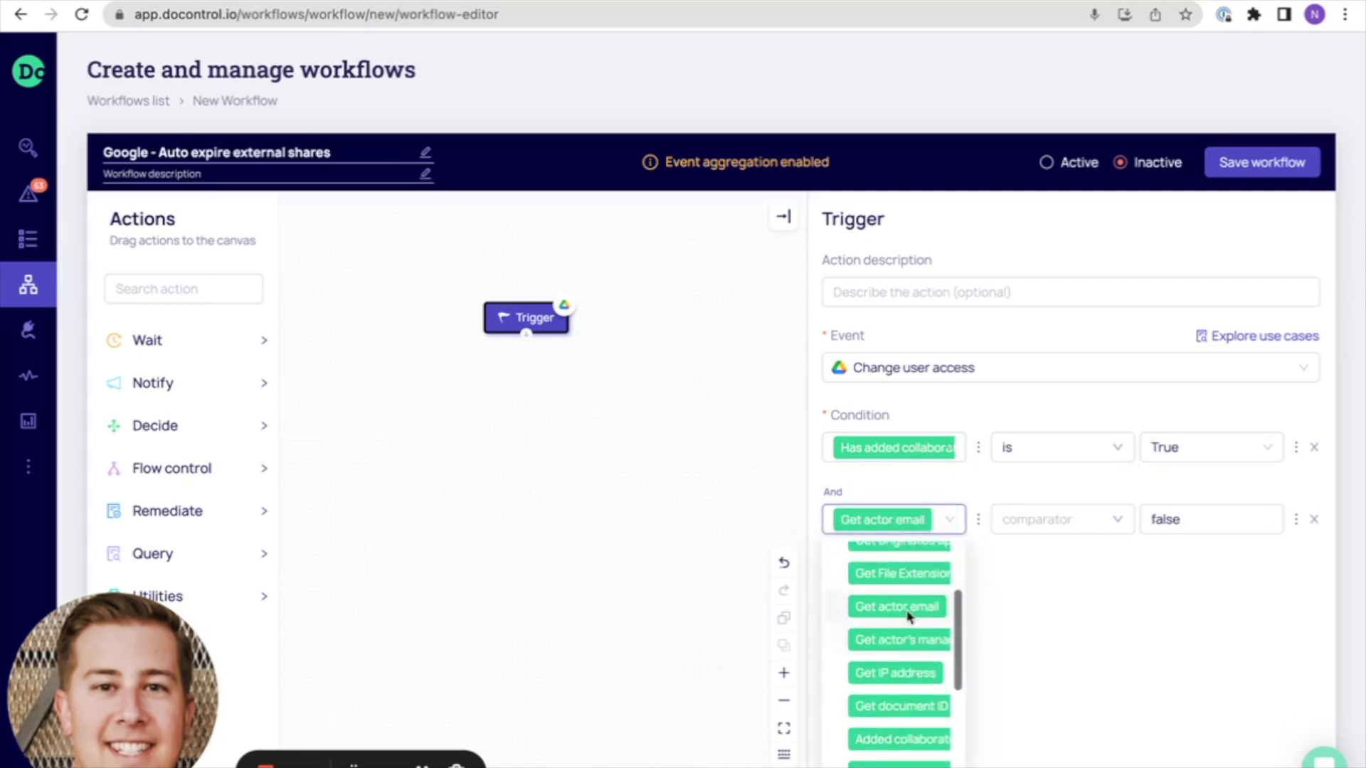
click(1119, 525)
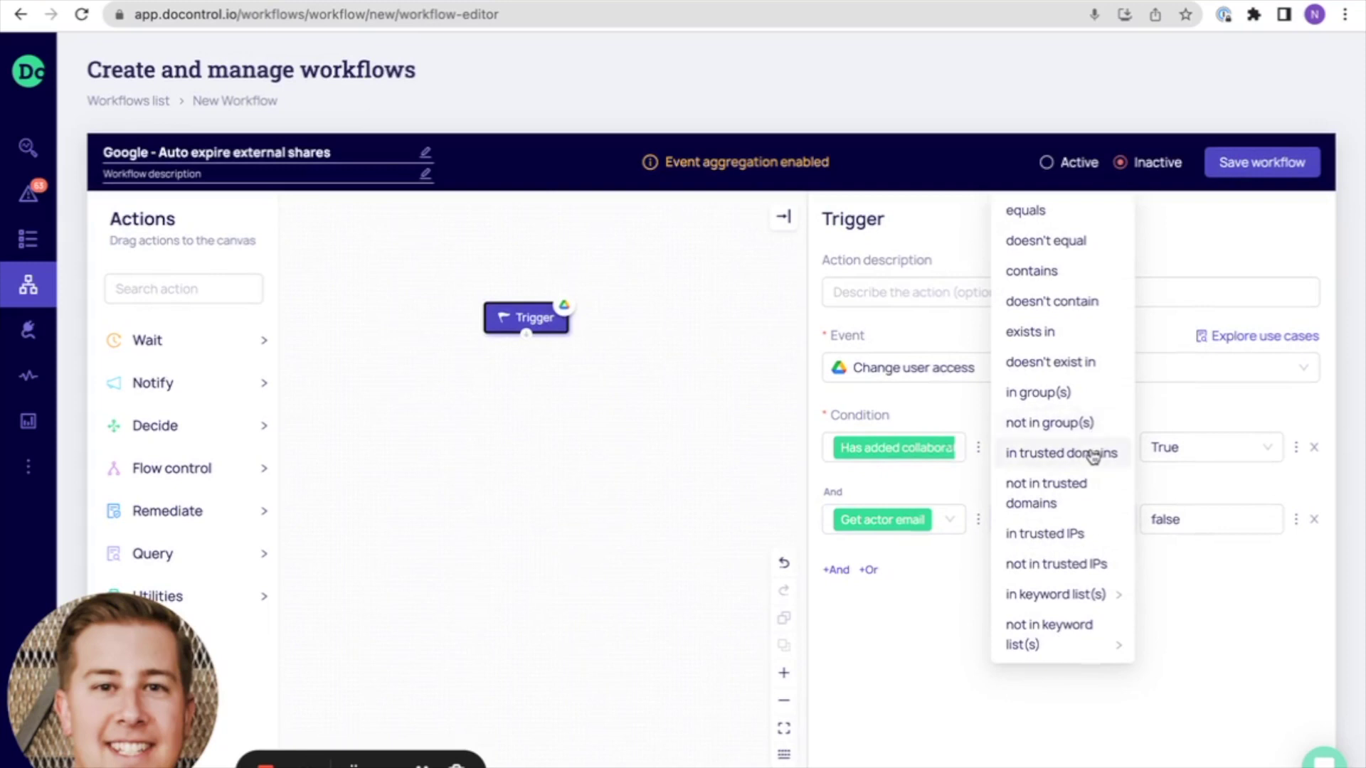
click(1093, 455)
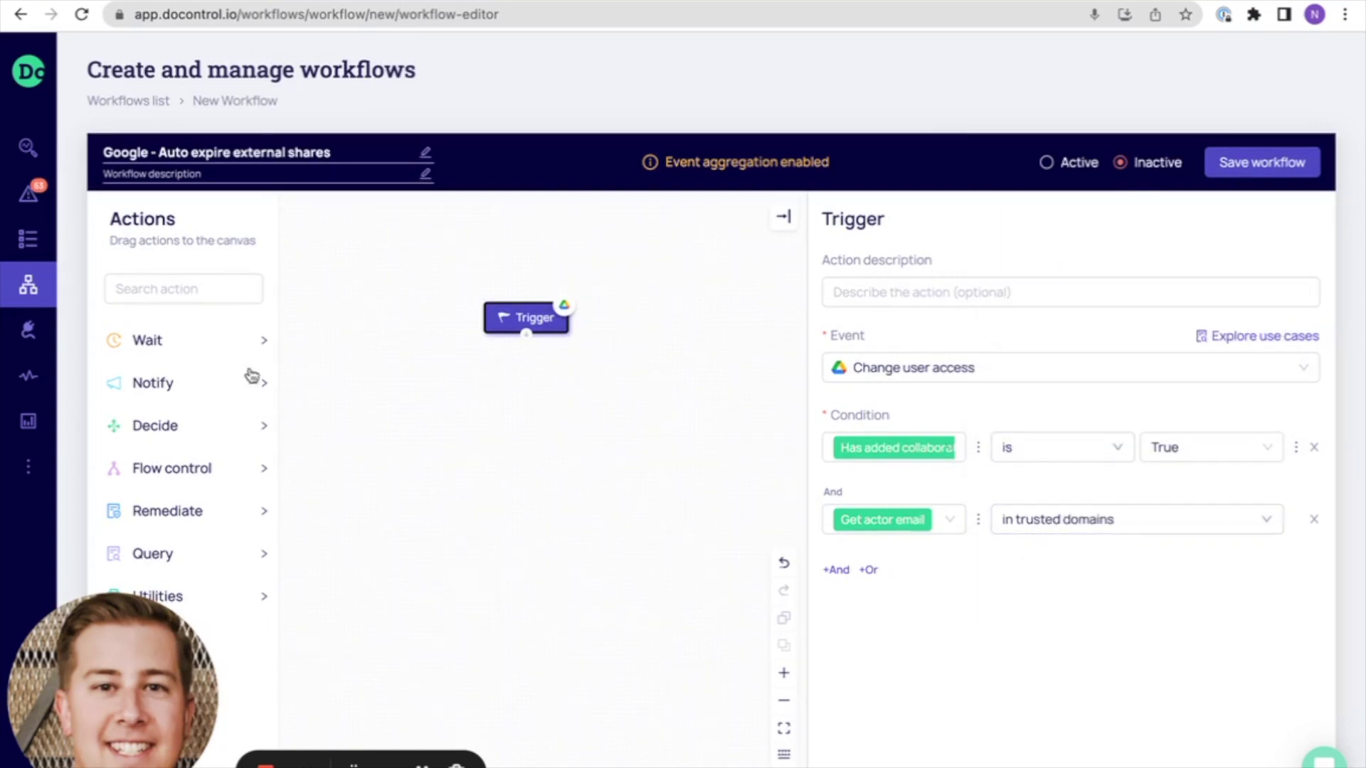
Add a third And condition requiring at least one of the "Added collaborators" to be not in trusted domains.
mouse_move(40, 241)
click(837, 570)
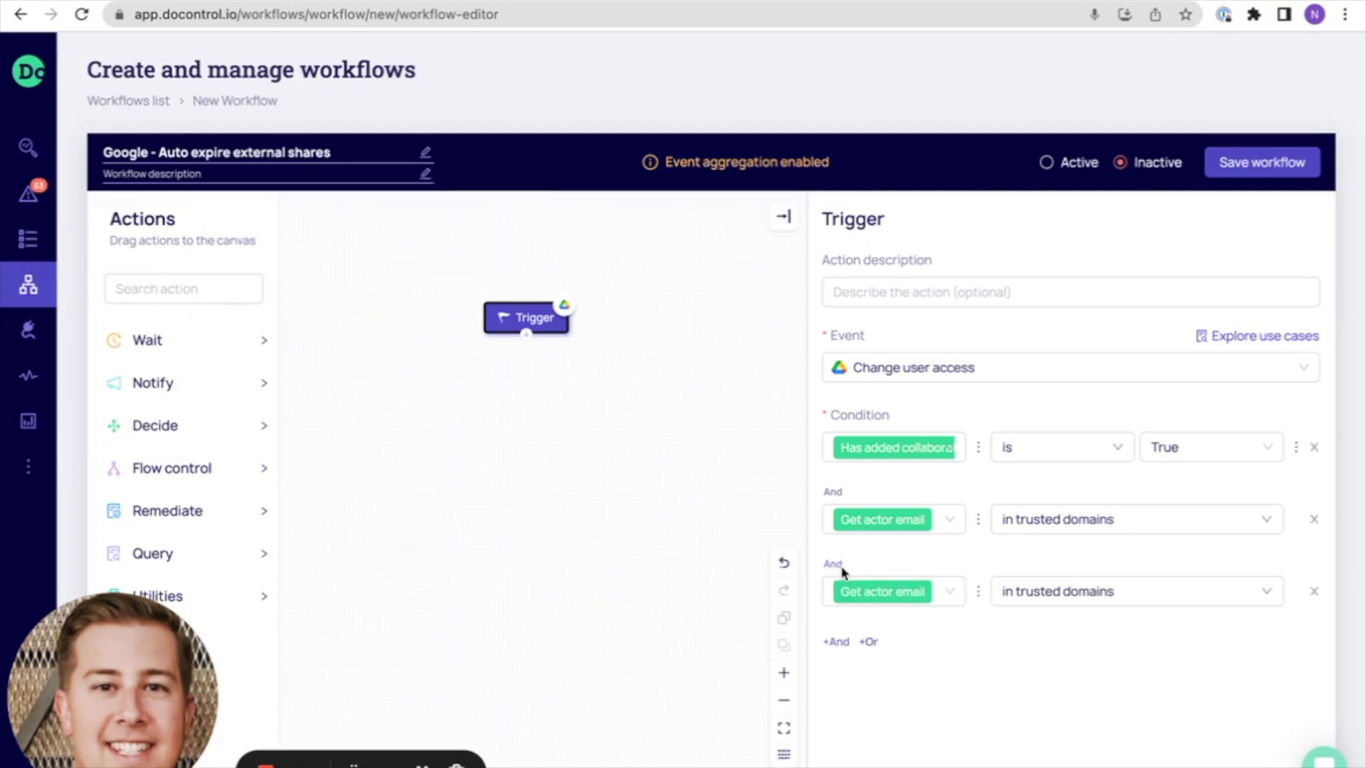
click(954, 592)
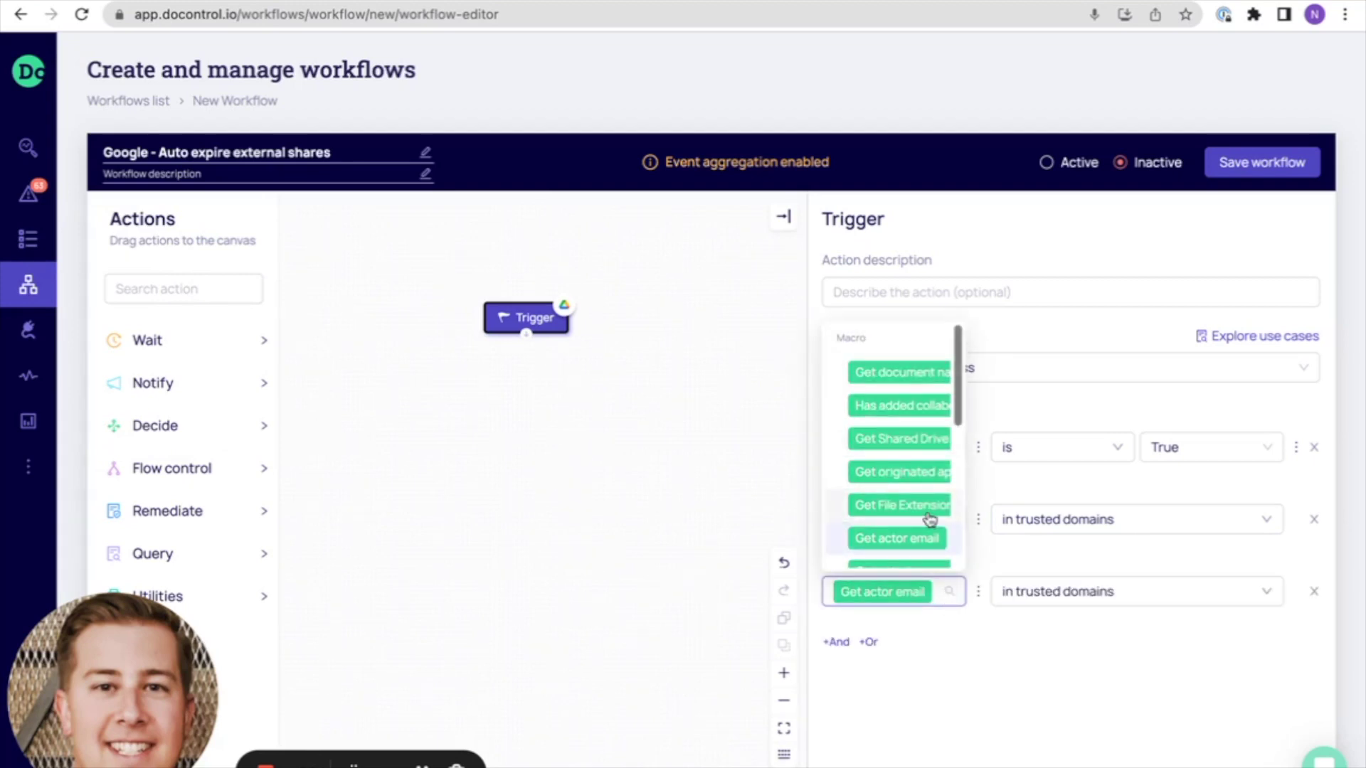
scroll(928, 520, down, 5)
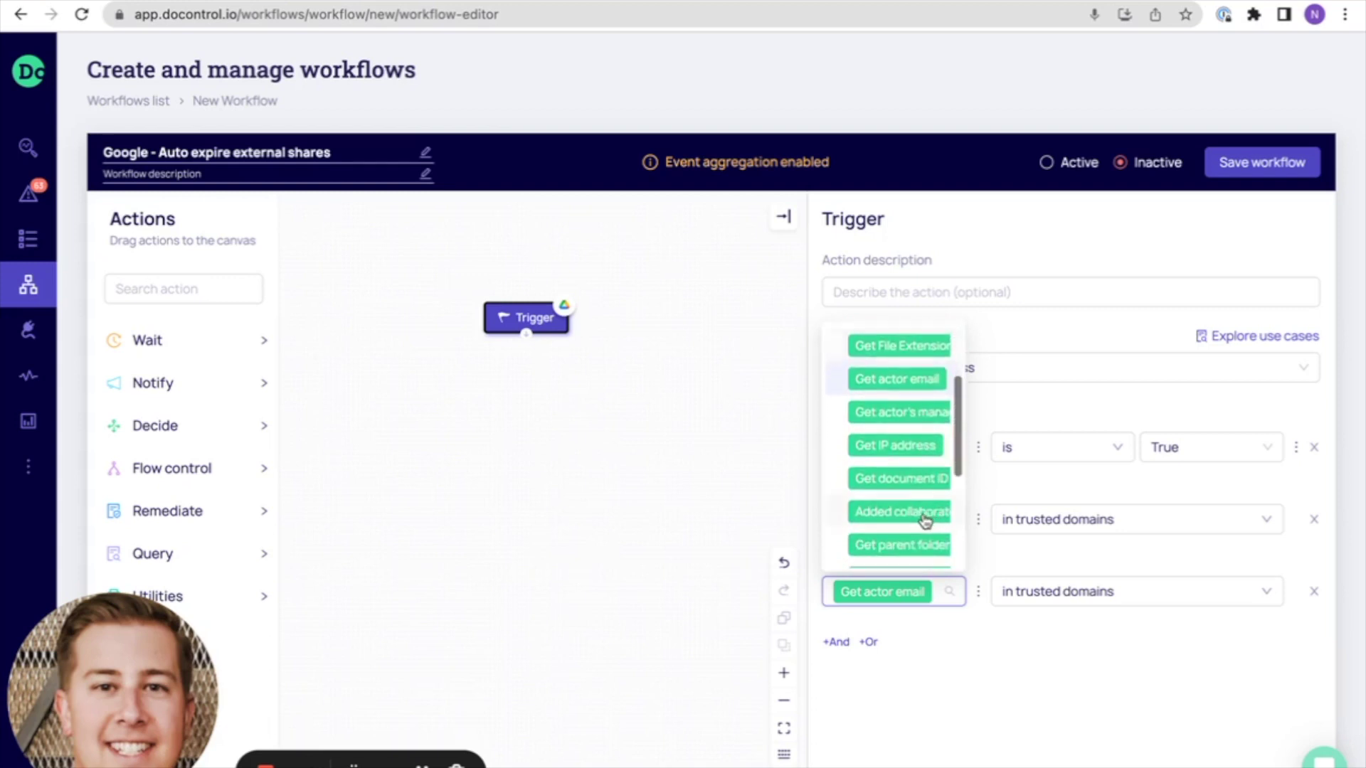
click(925, 521)
click(1263, 596)
mouse_move(1133, 677)
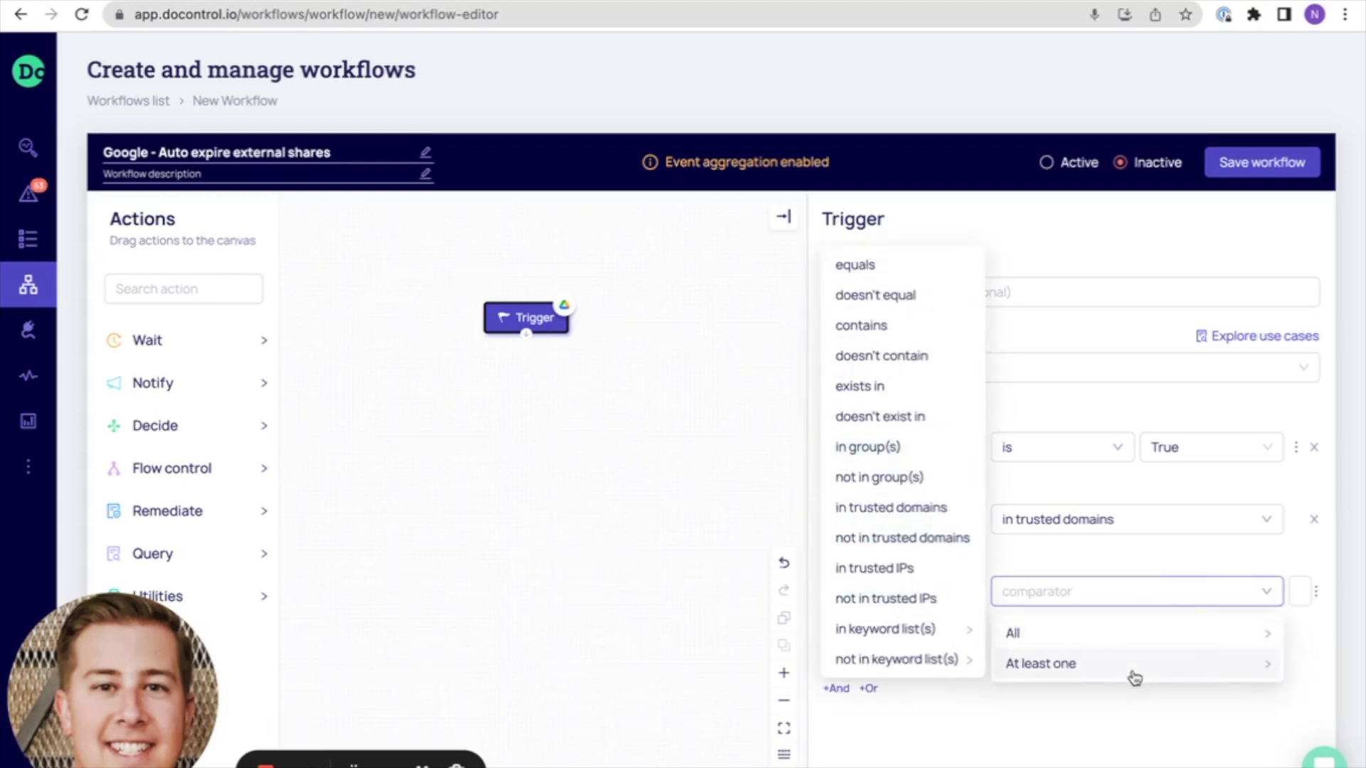
click(871, 546)
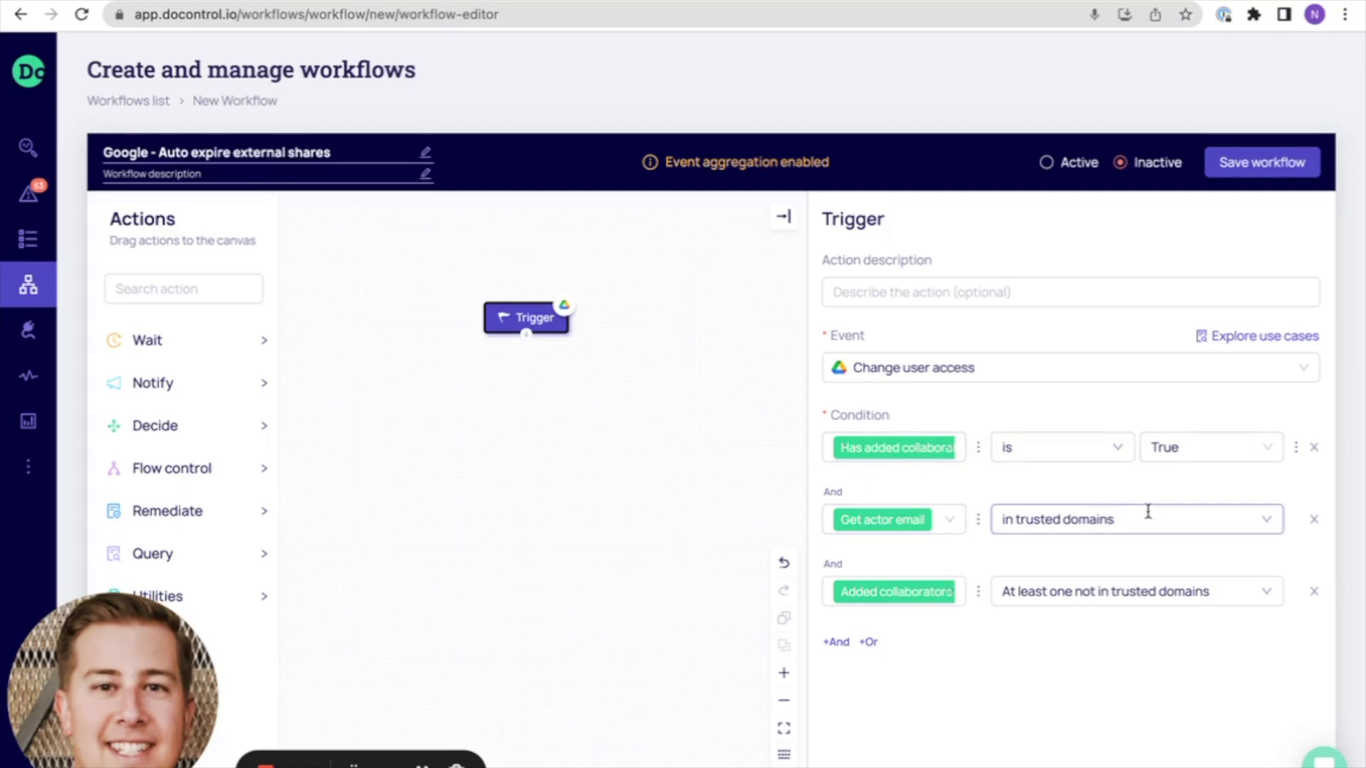
Describe the trigger as "Person sharing outside of the organization".
mouse_move(884, 600)
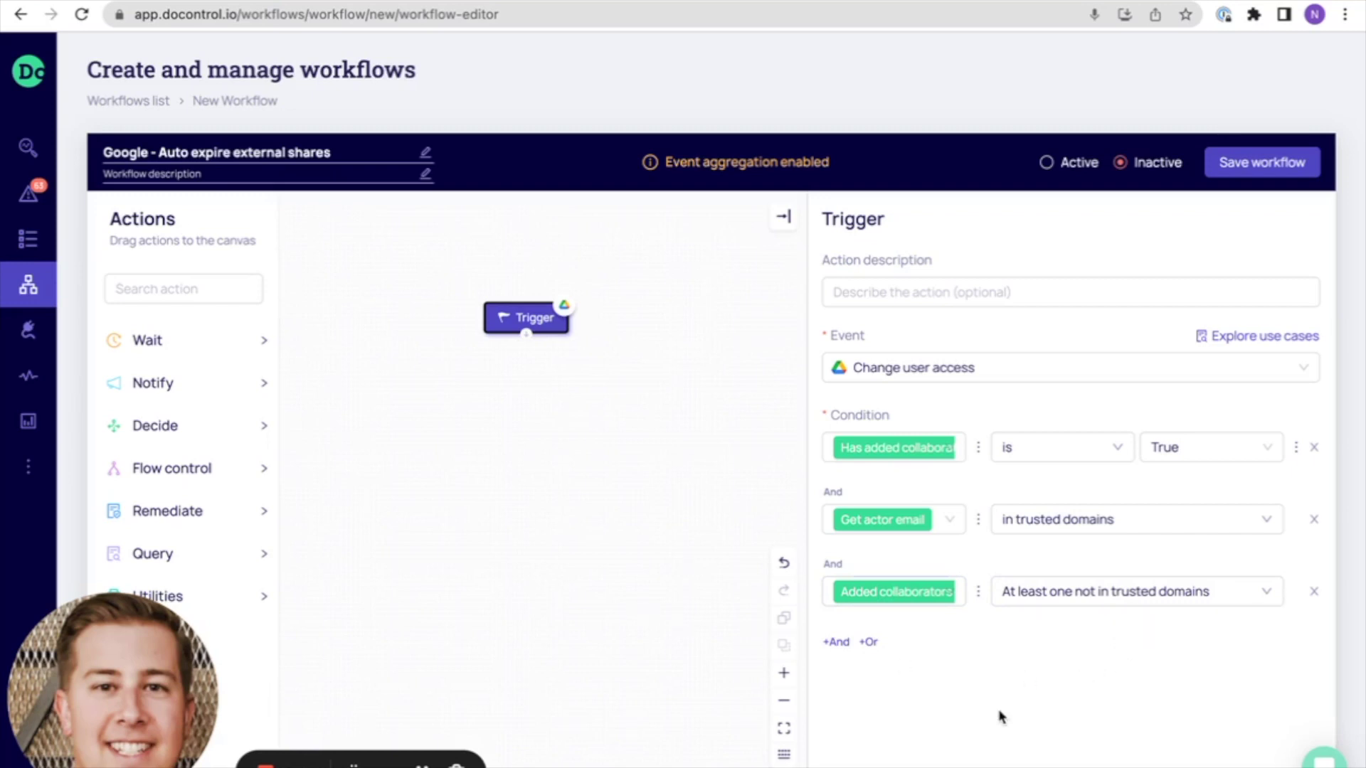
click(919, 294)
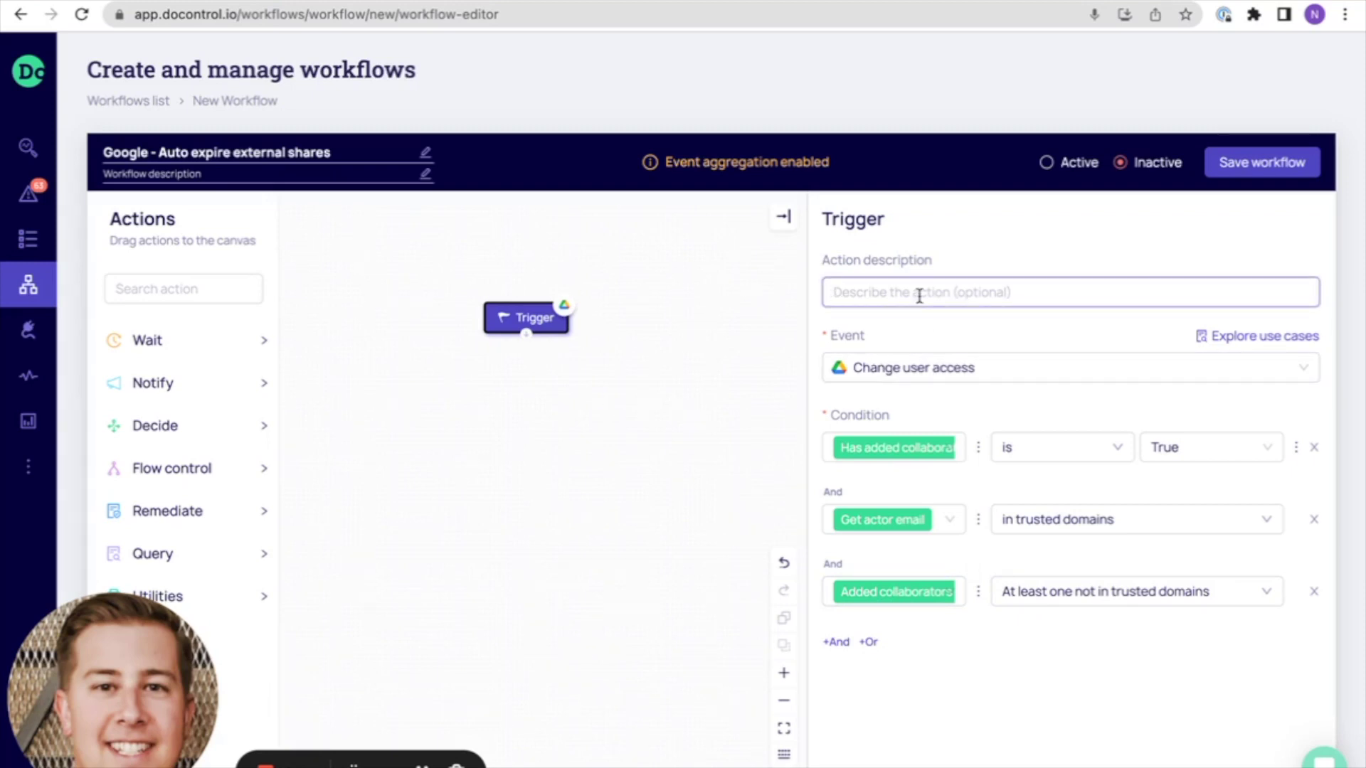
text(Person sharing outside of the organization)
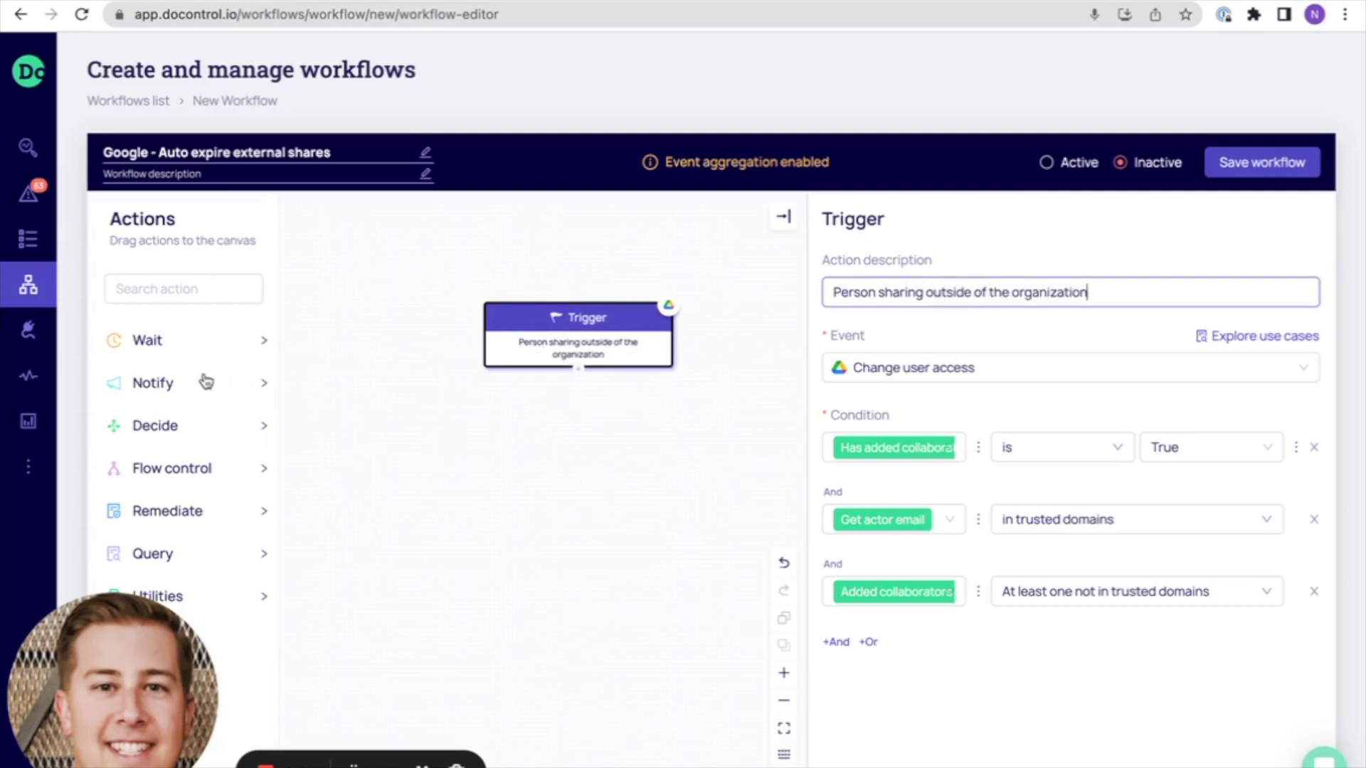
Add a Notify in Slack action below the trigger on the canvas and connect the trigger to it.
click(176, 388)
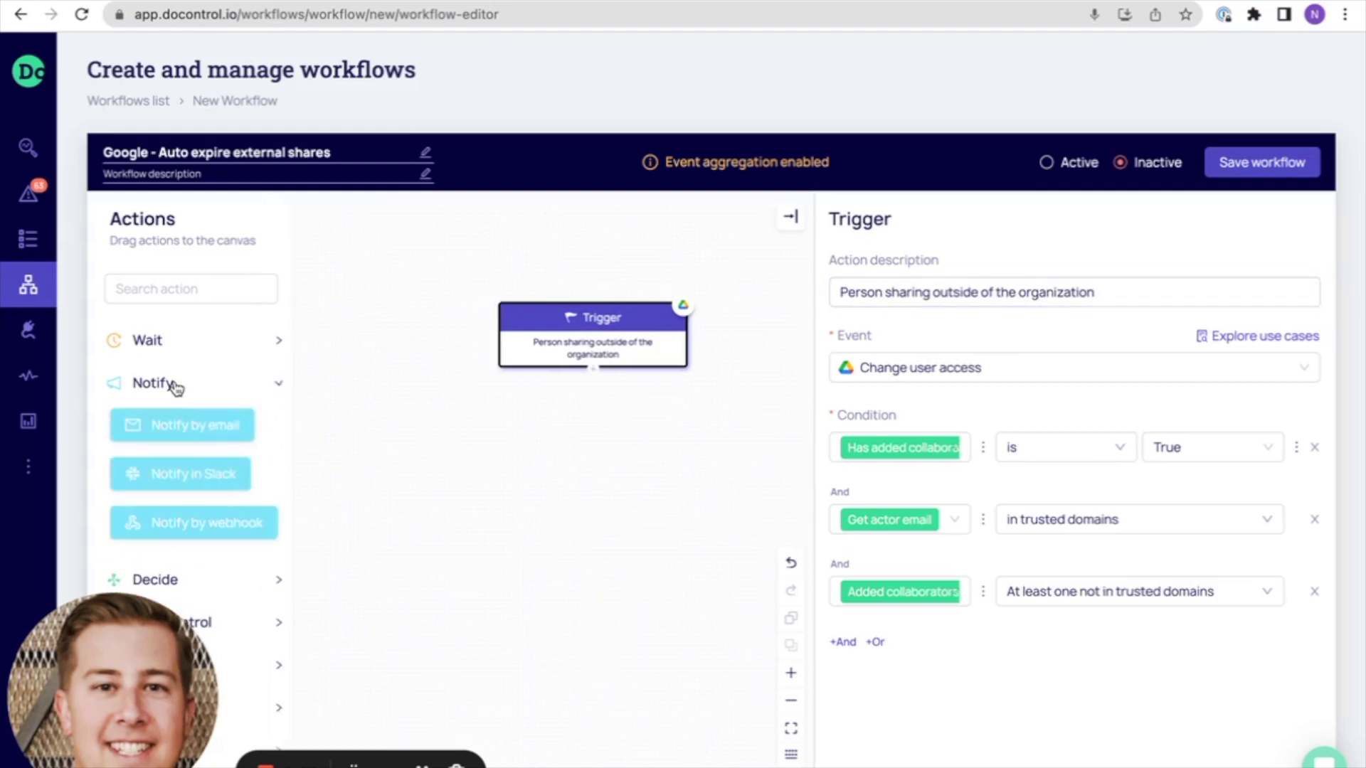
drag(165, 477, 570, 440)
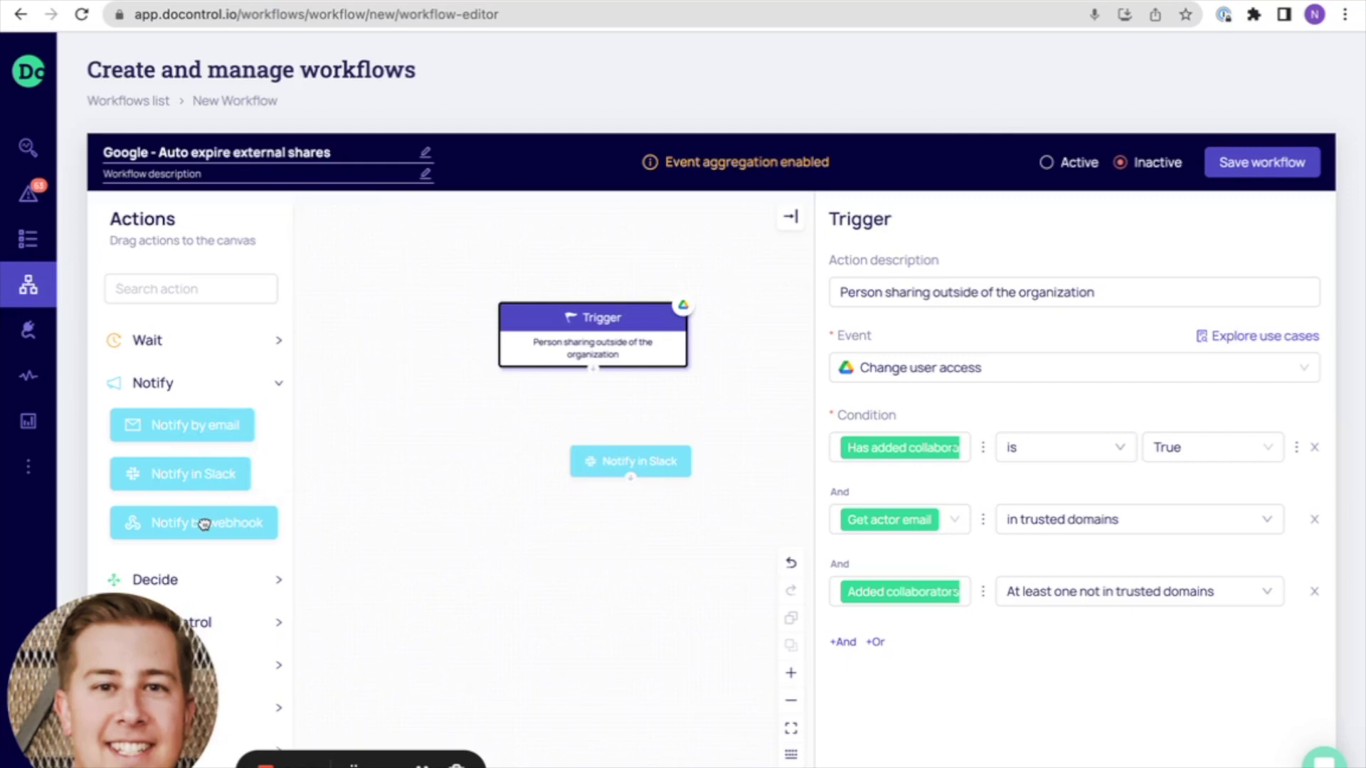
drag(611, 466, 566, 455)
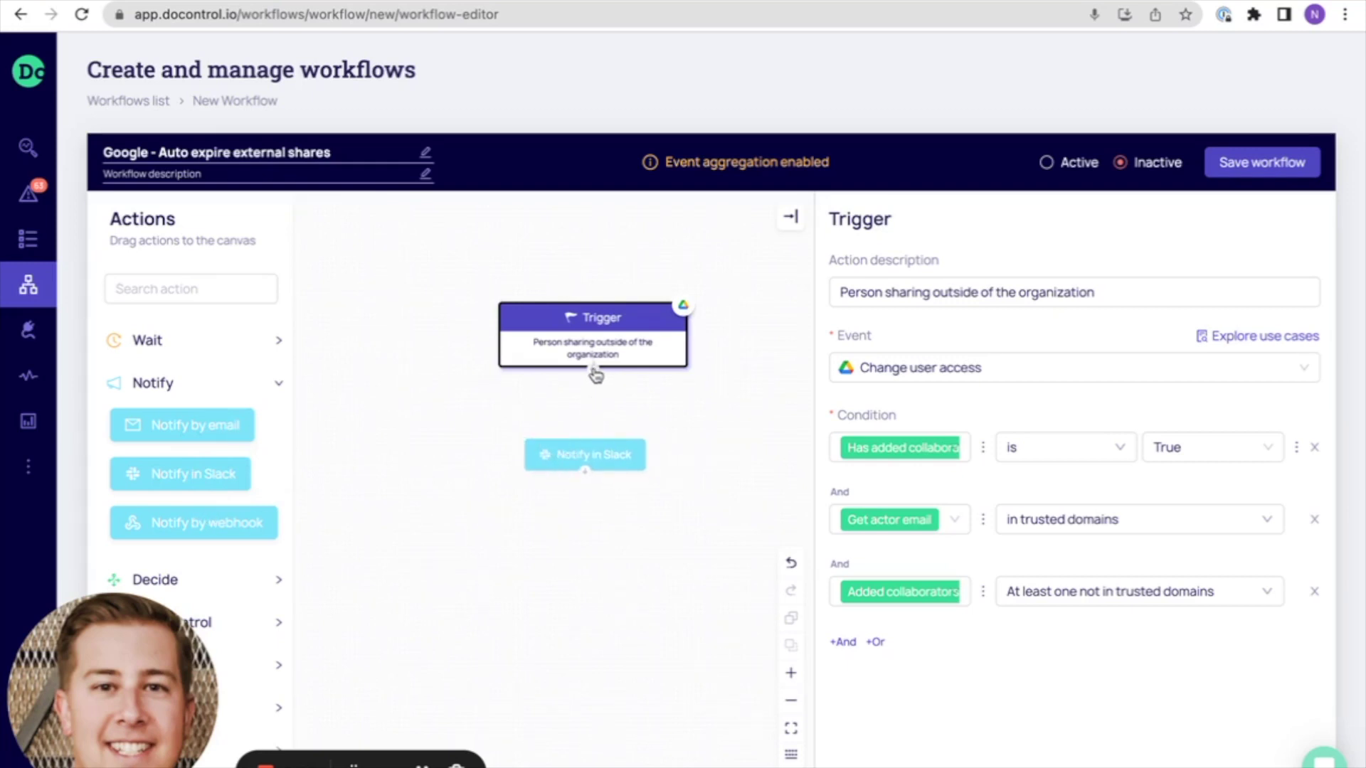
drag(595, 376, 588, 450)
Describe the Slack notification as "Notify user of share expiration" and align its block beneath the trigger.
click(617, 455)
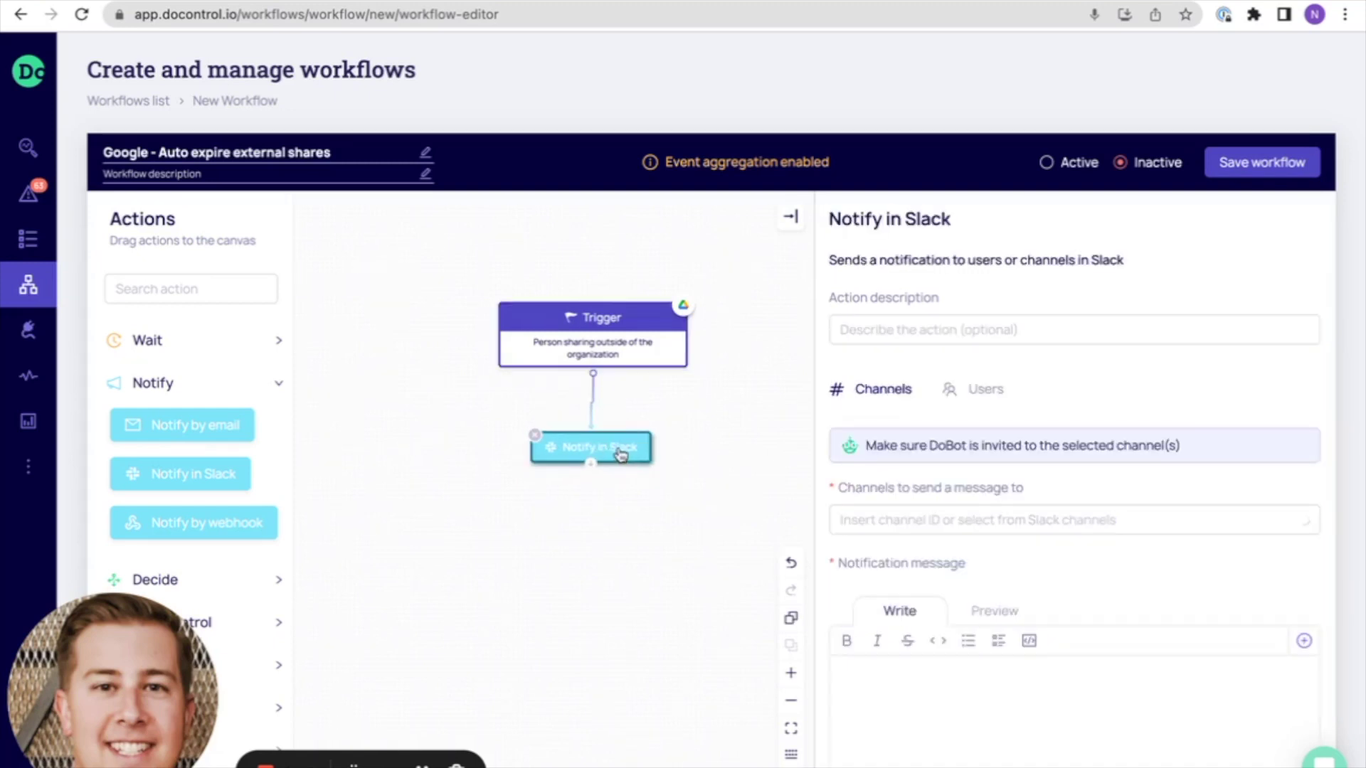
click(910, 333)
text(No)
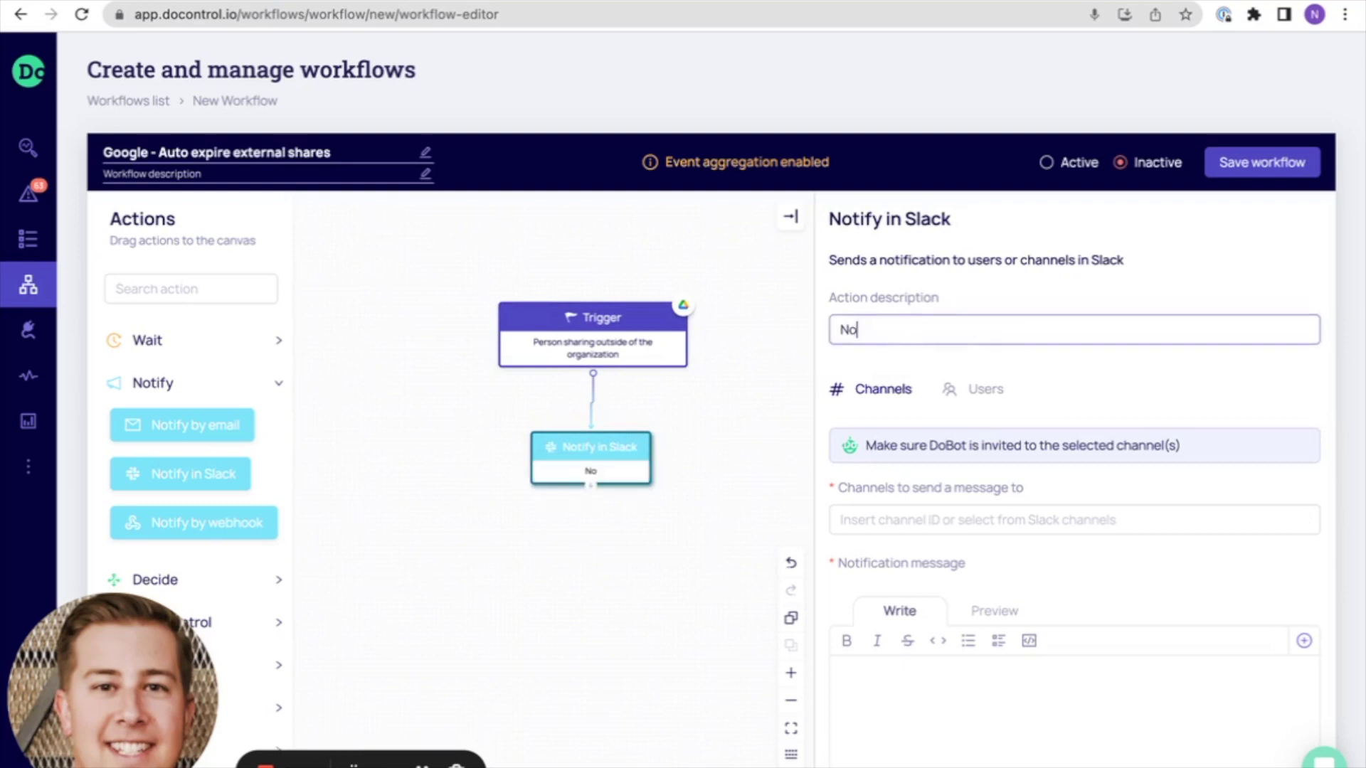
text(tify user of share expiration)
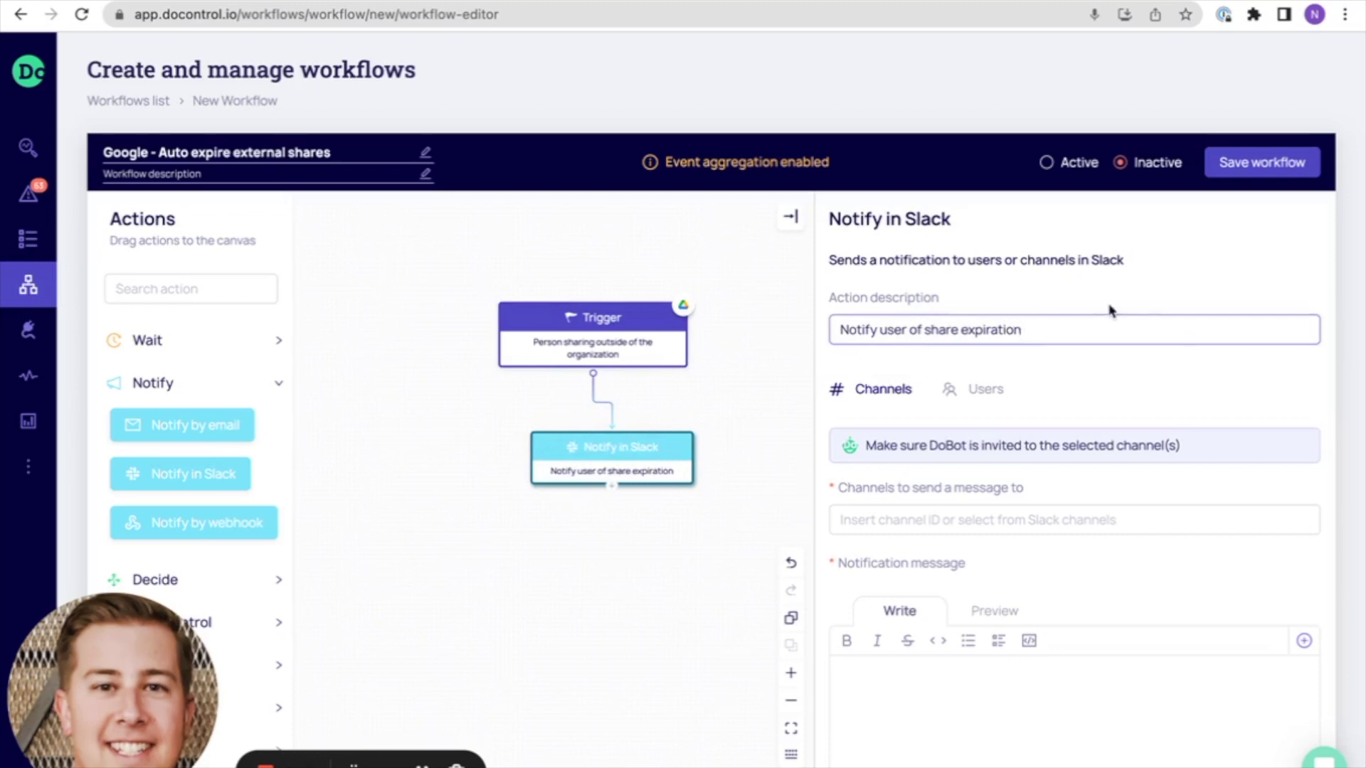
click(1174, 384)
drag(676, 463, 659, 462)
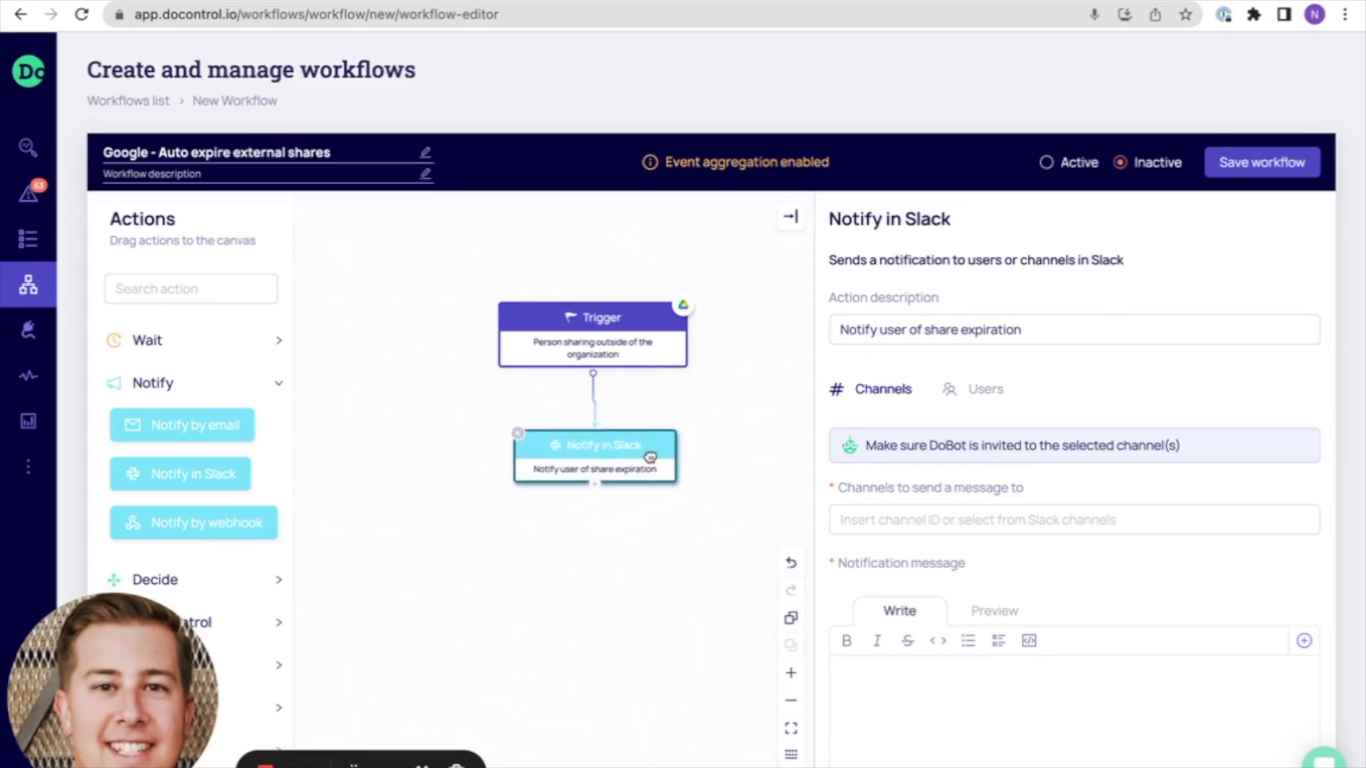
Send the Slack notification as a direct message to users, with the "Get actor email" macro as the recipient.
click(977, 393)
click(963, 467)
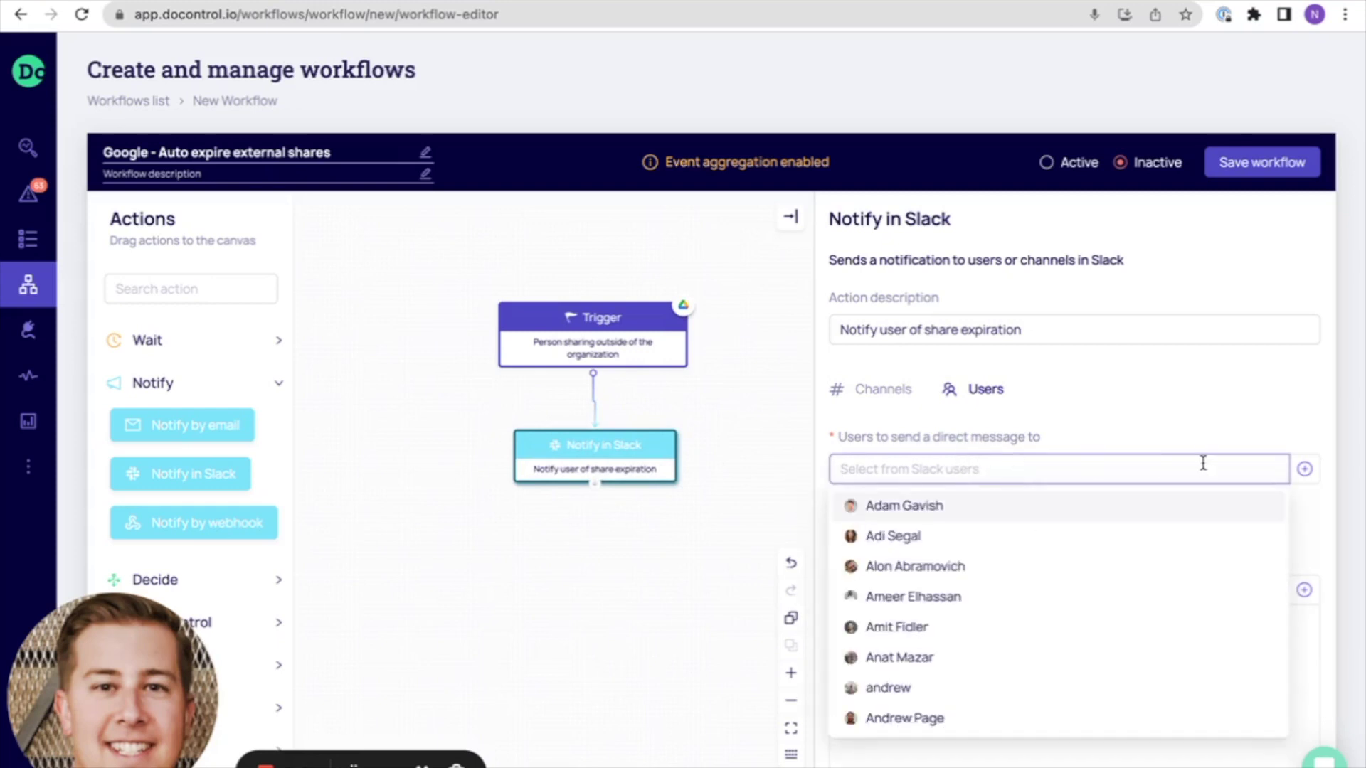
click(1304, 470)
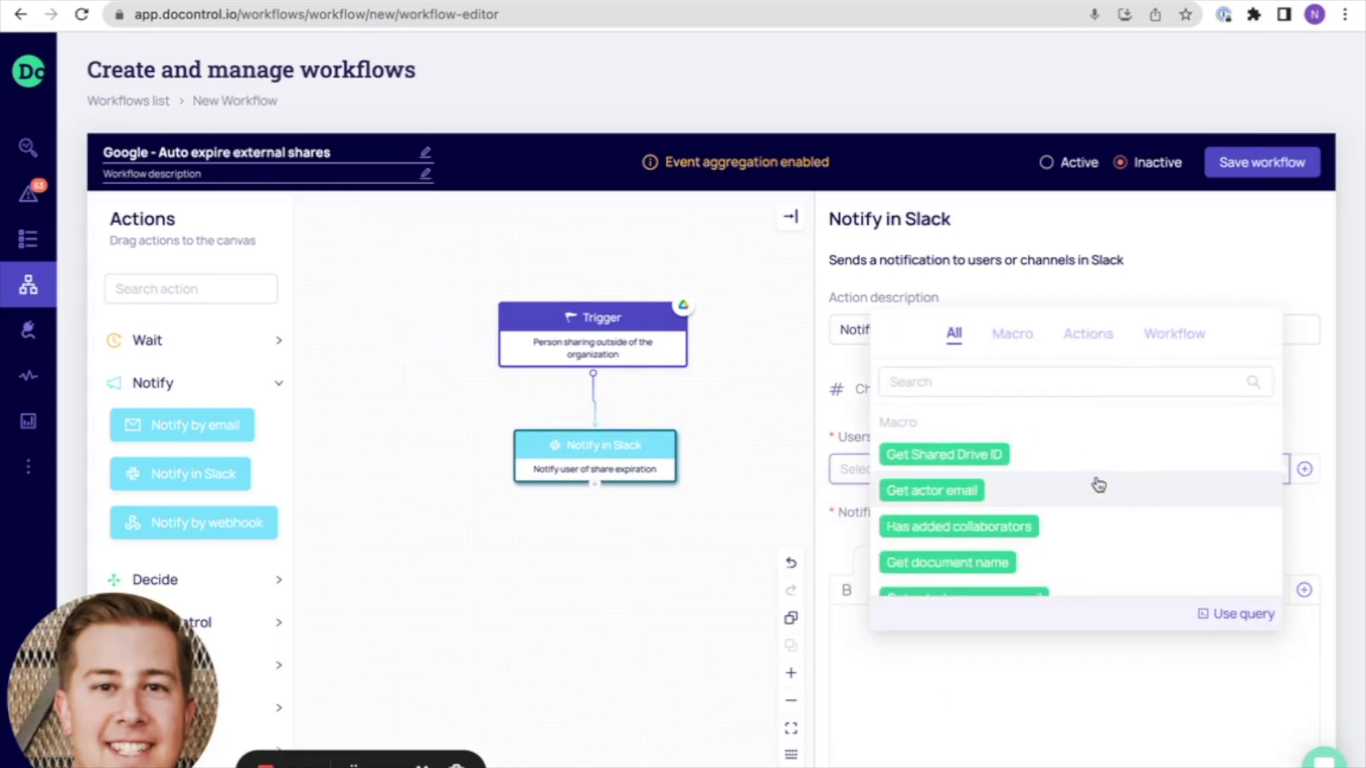
click(973, 494)
mouse_move(941, 496)
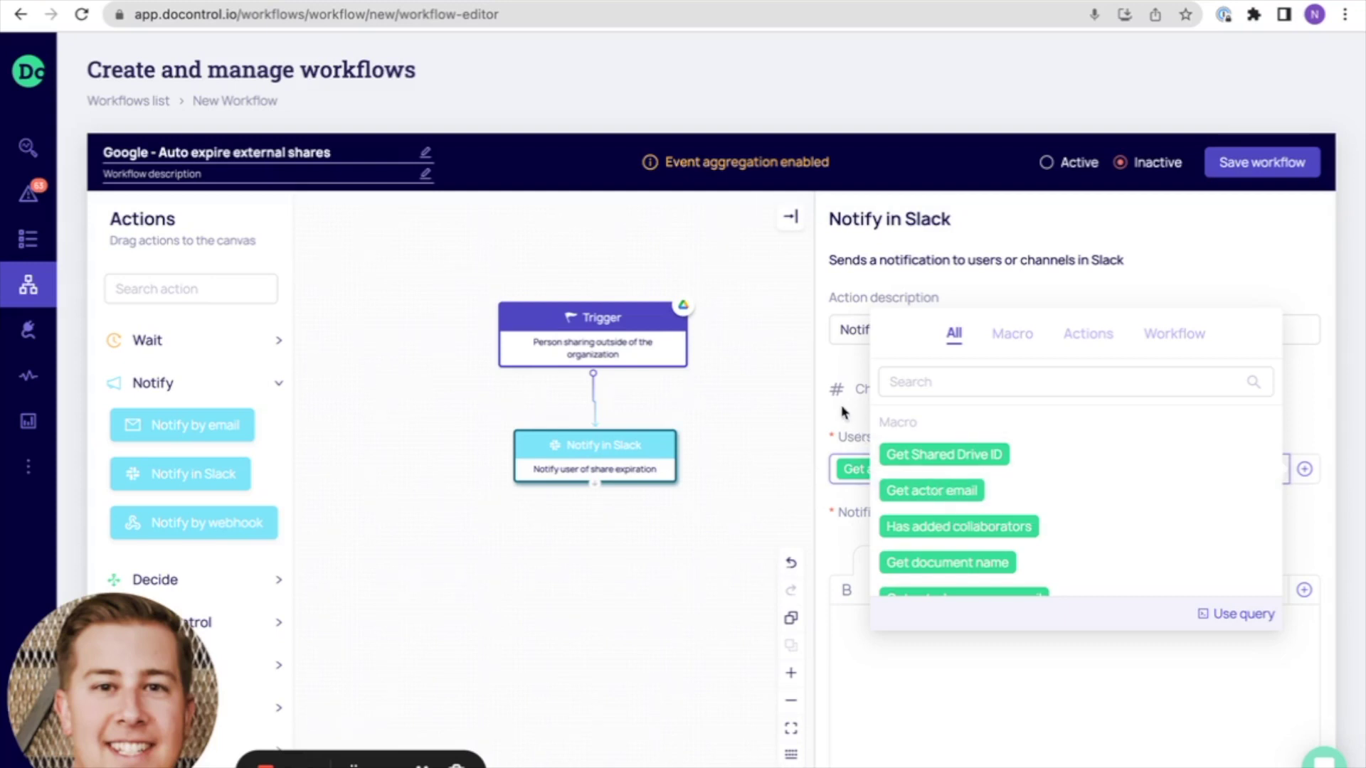
click(846, 621)
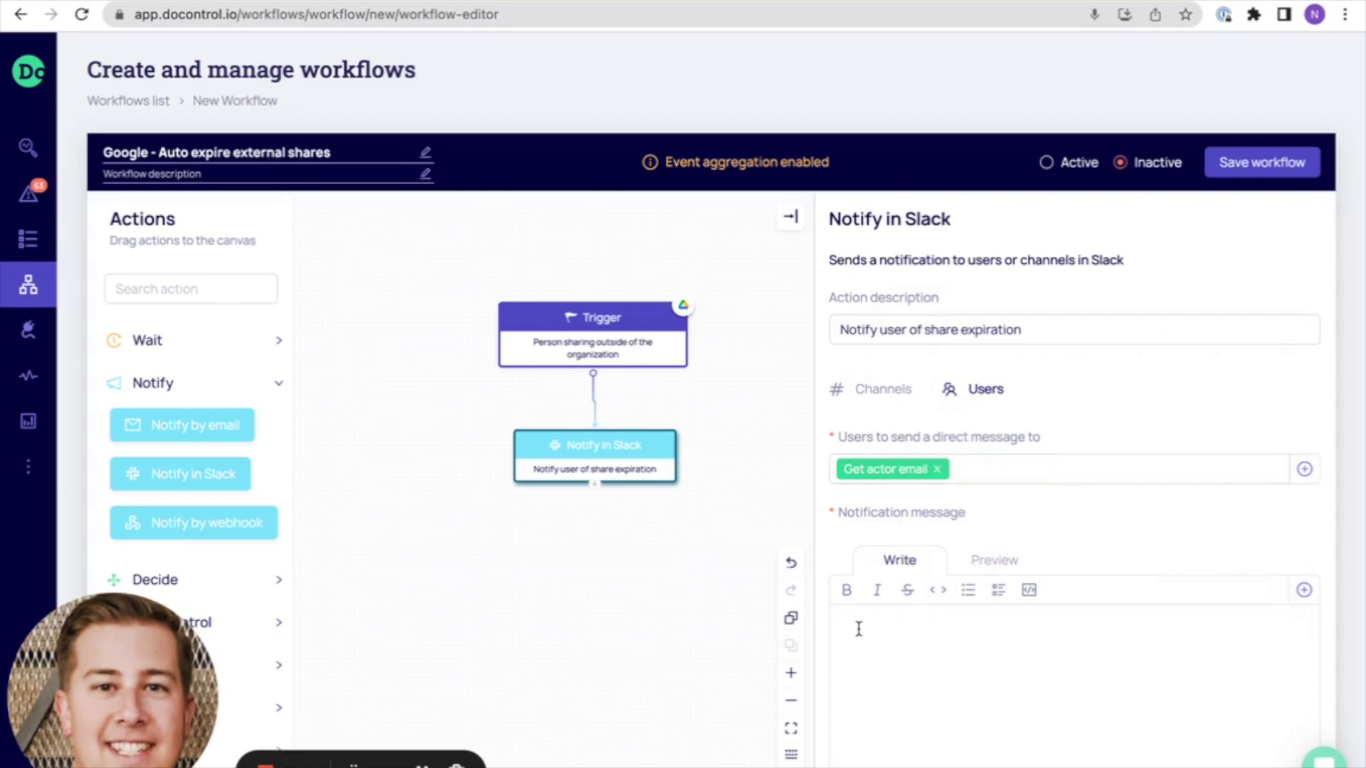
Start the notification message with "Hello" followed by the "Get actor email" macro.
click(858, 629)
text(Hell)
click(1302, 598)
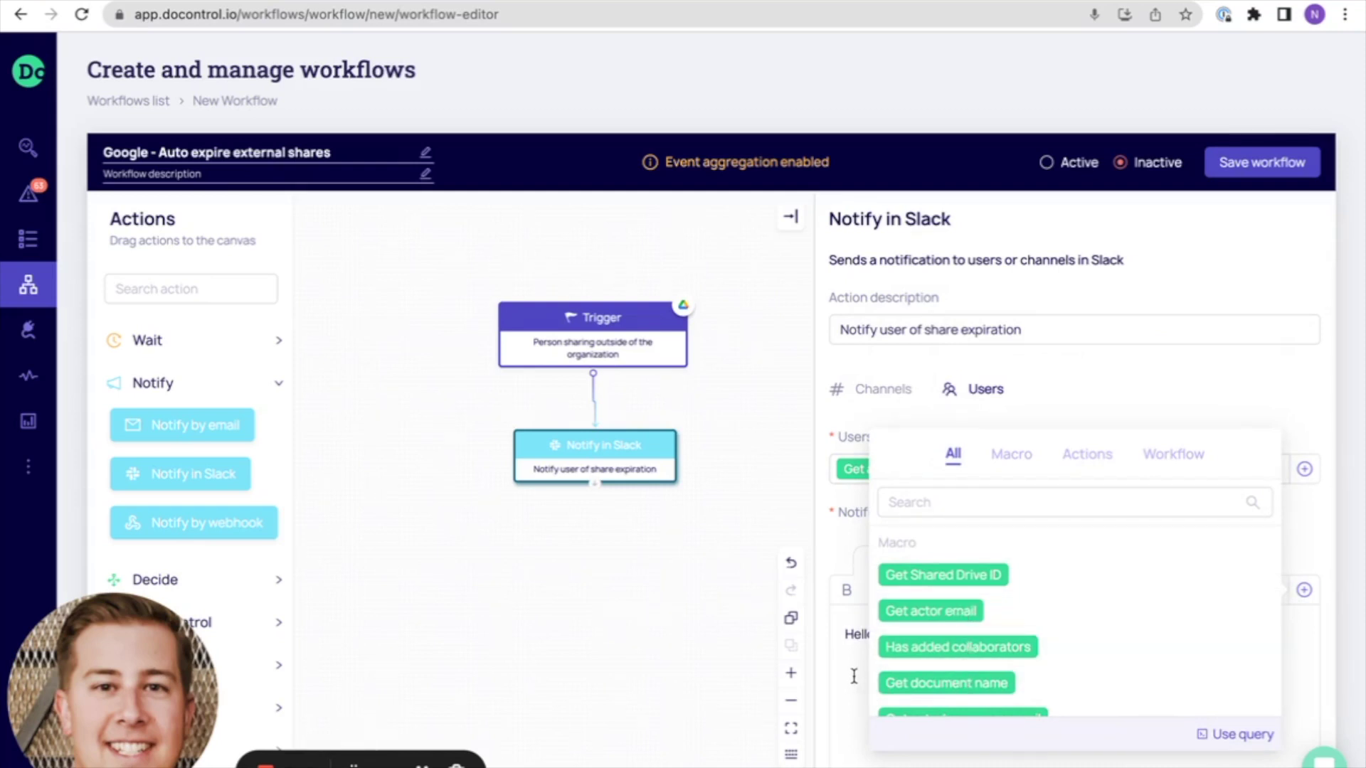
click(930, 613)
click(1016, 636)
Continue with "- You have shared a document(s) externally with someone outside of our organization. This share will expire in 90 days." and a "Documents shared:" line.
text(- You have s)
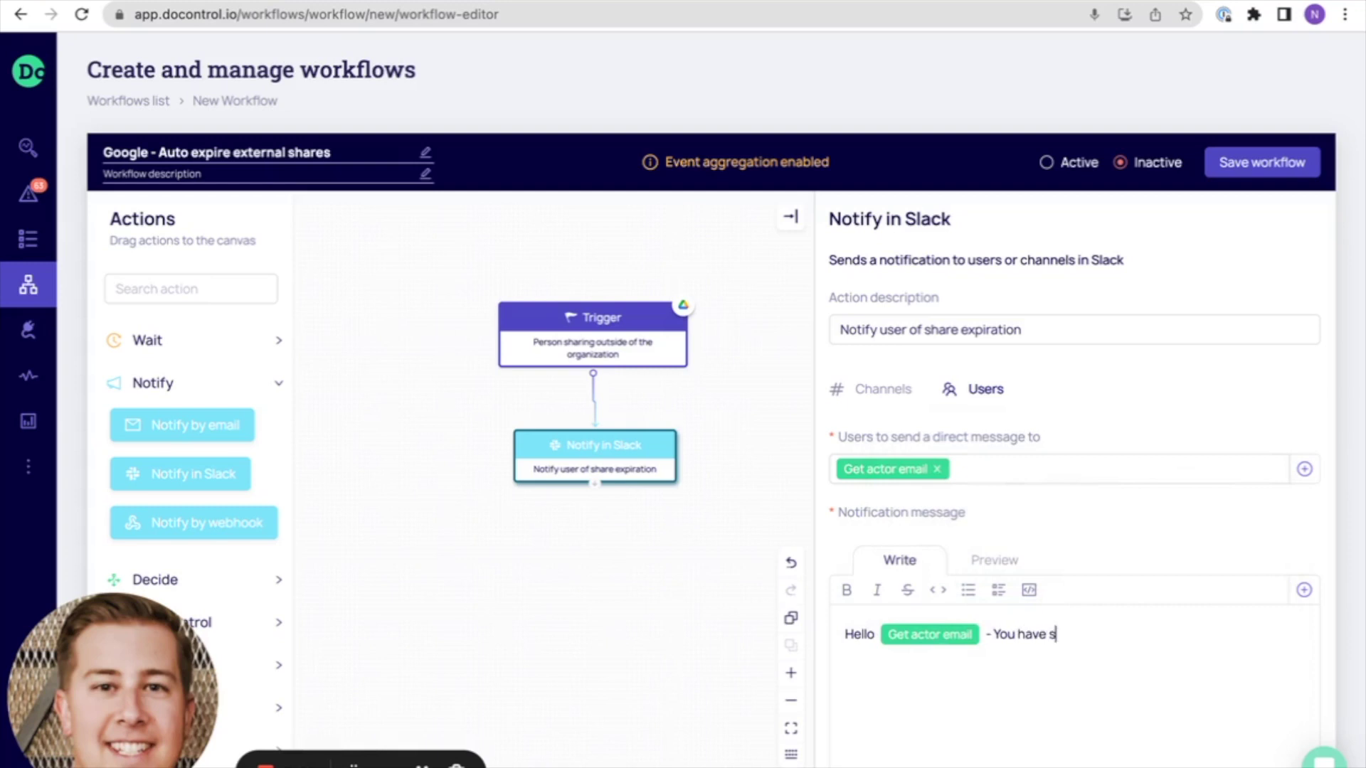
text(hared a docume)
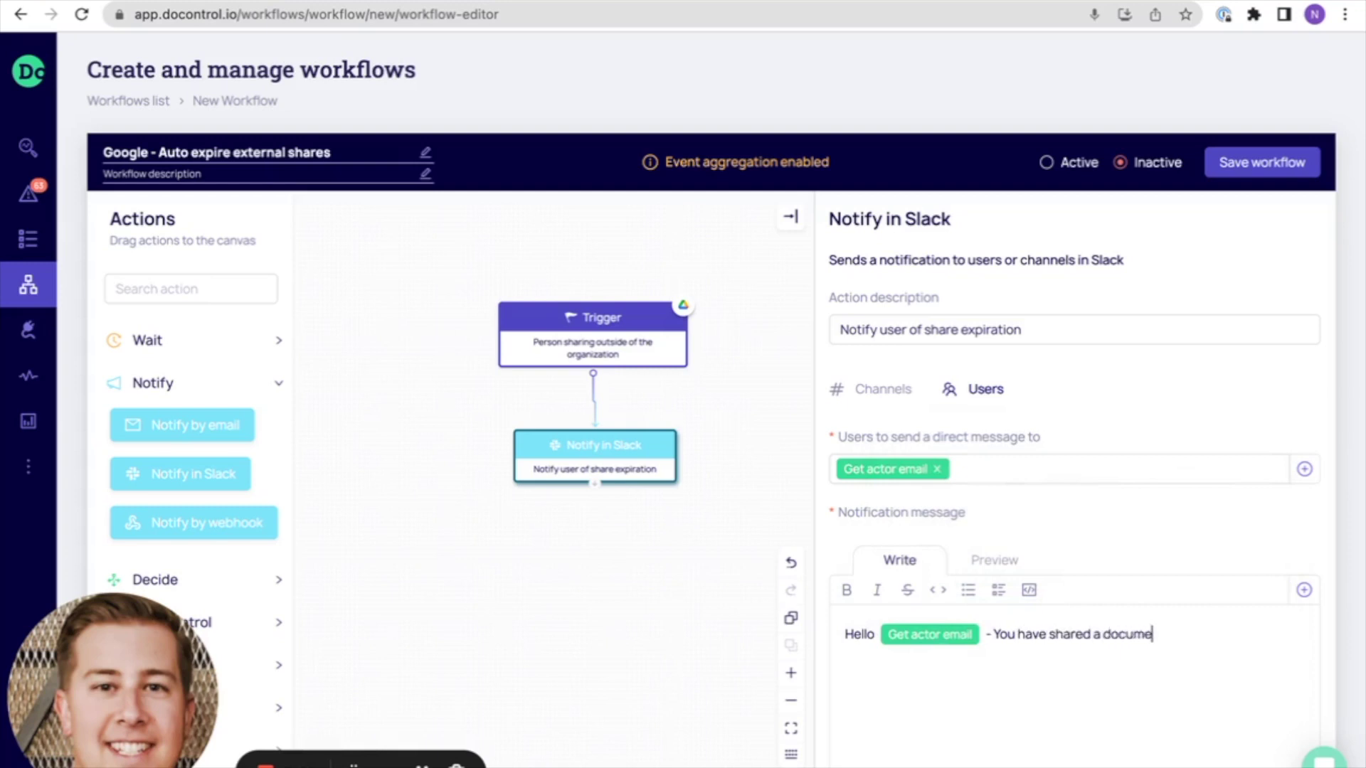
text(nt(s) externally with someone outside of our organization)
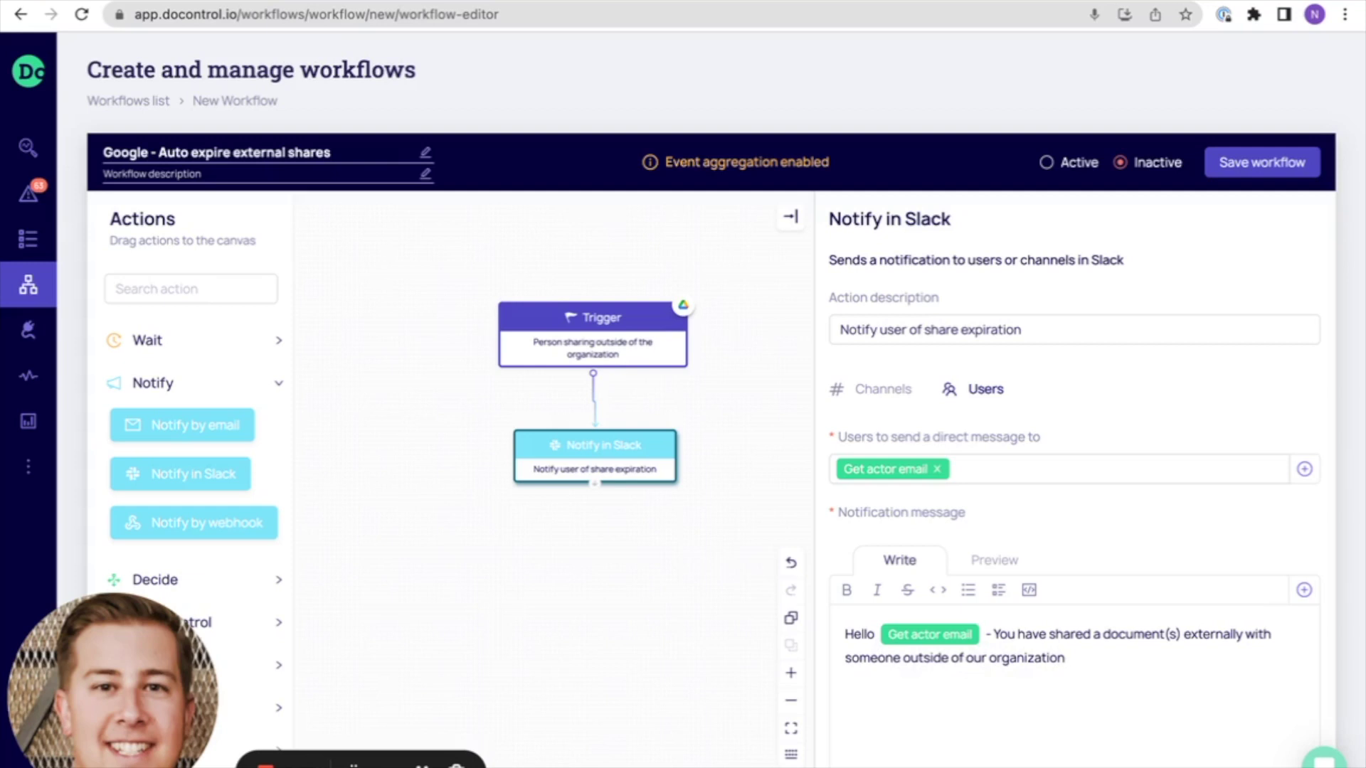
text(. This share will expire in 90 d)
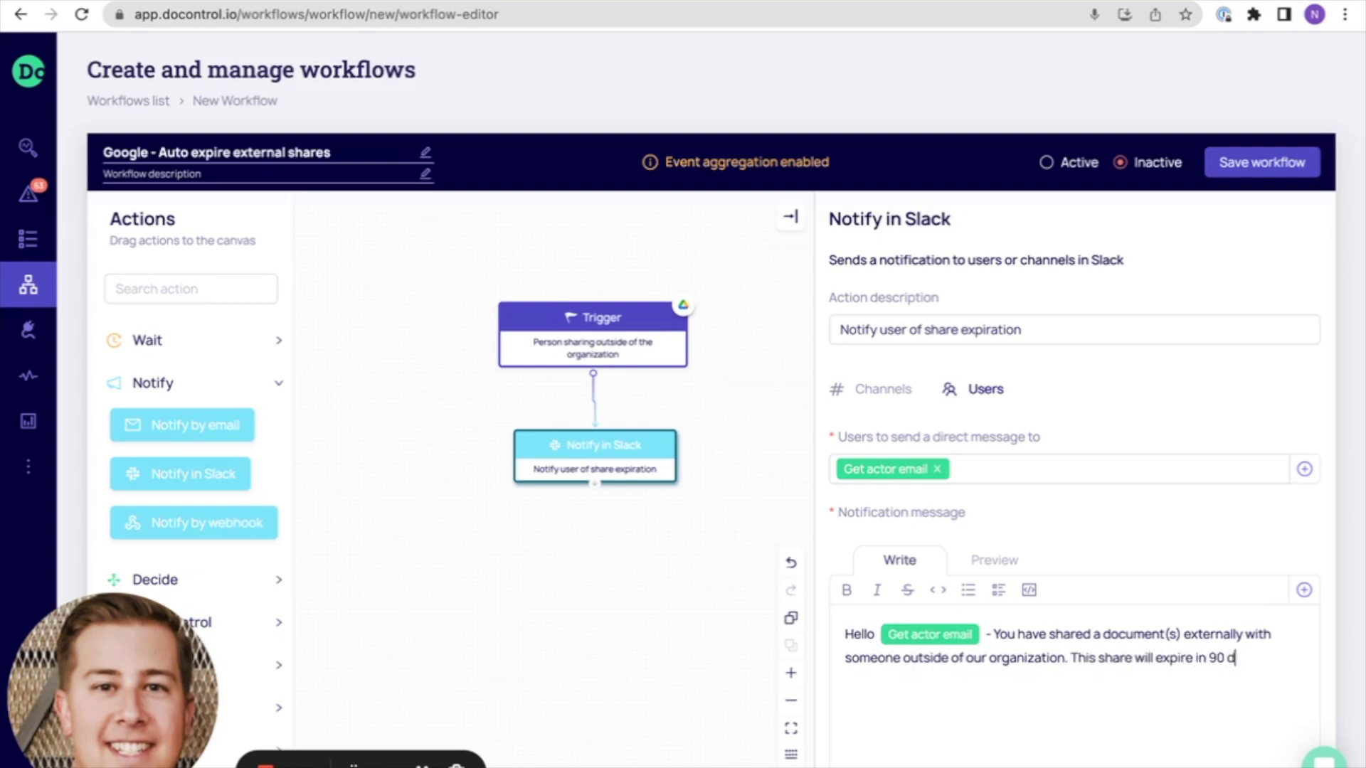
text(ays.  Documents shared:)
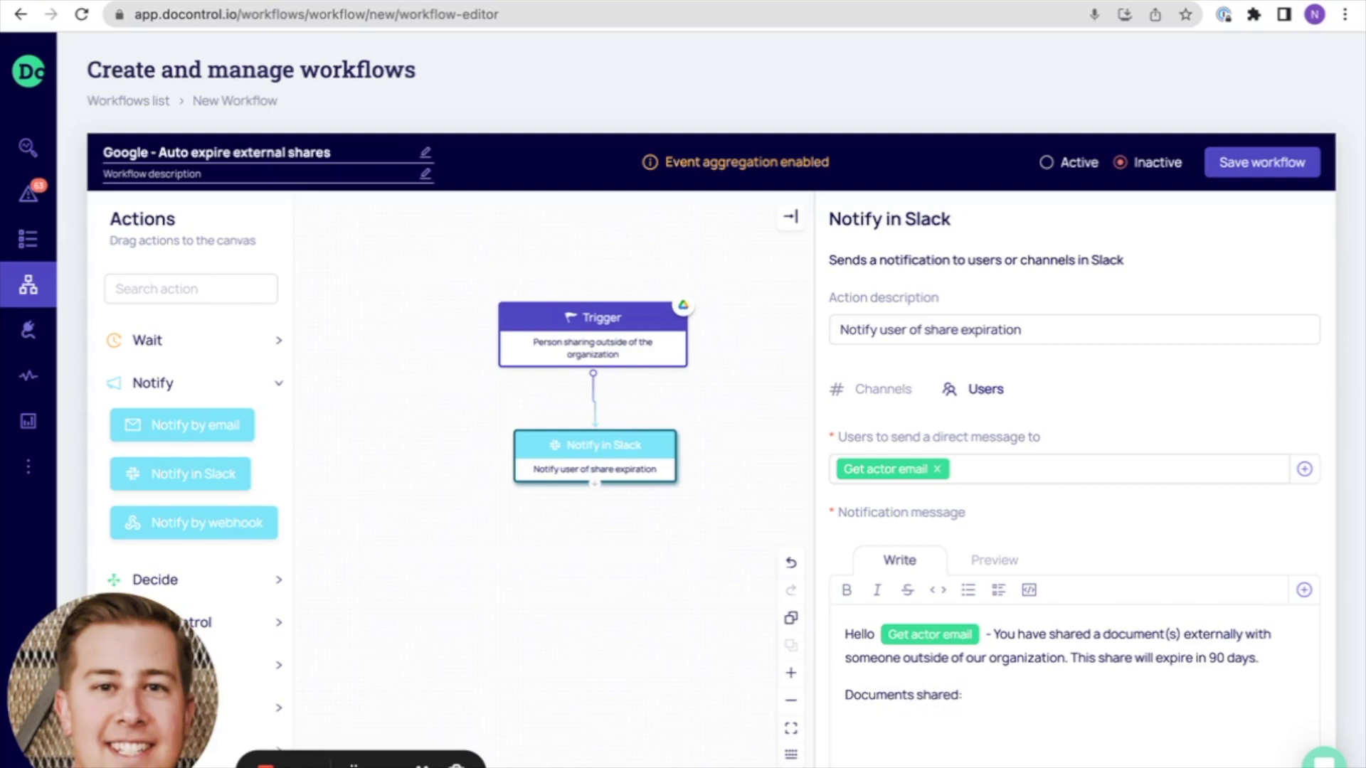
Insert the "Get document name" macro beneath "Documents shared:" in the notification message.
click(1304, 590)
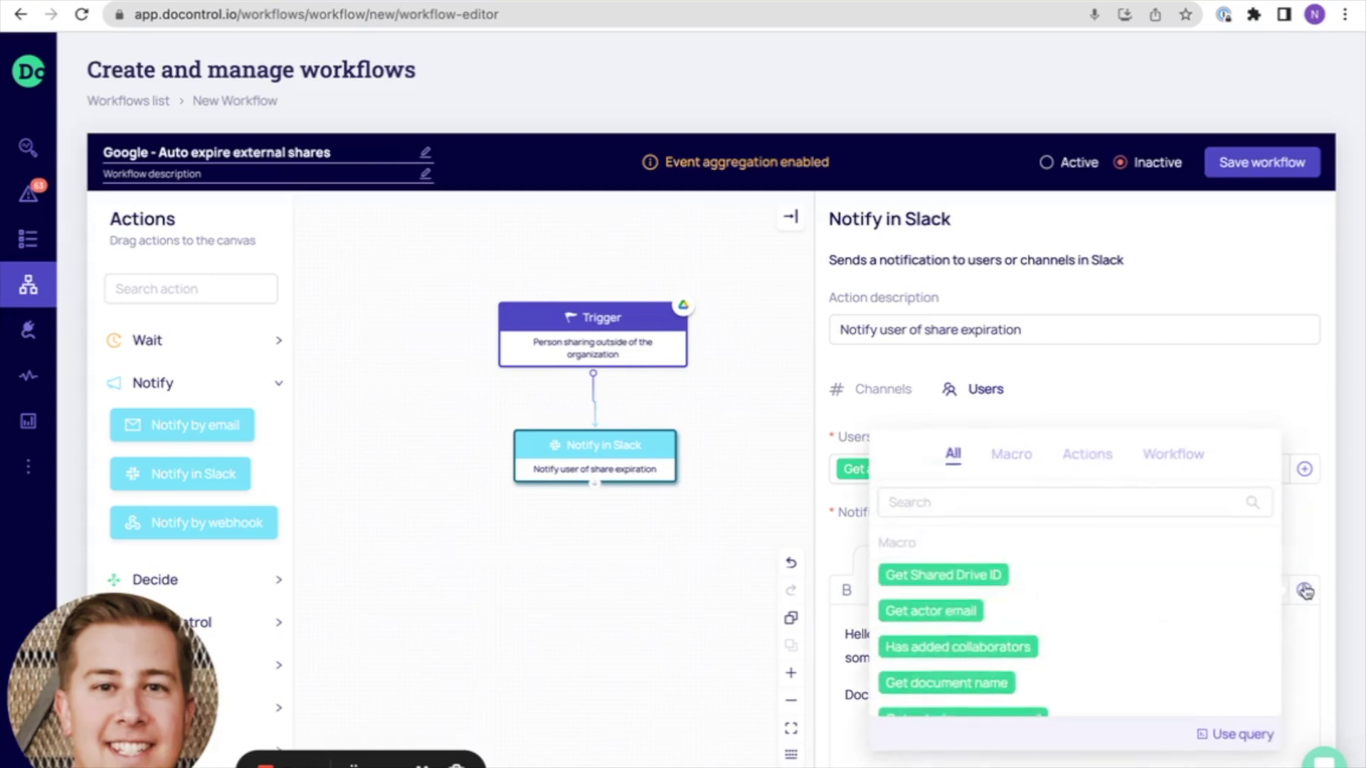
scroll(984, 599, down, 2)
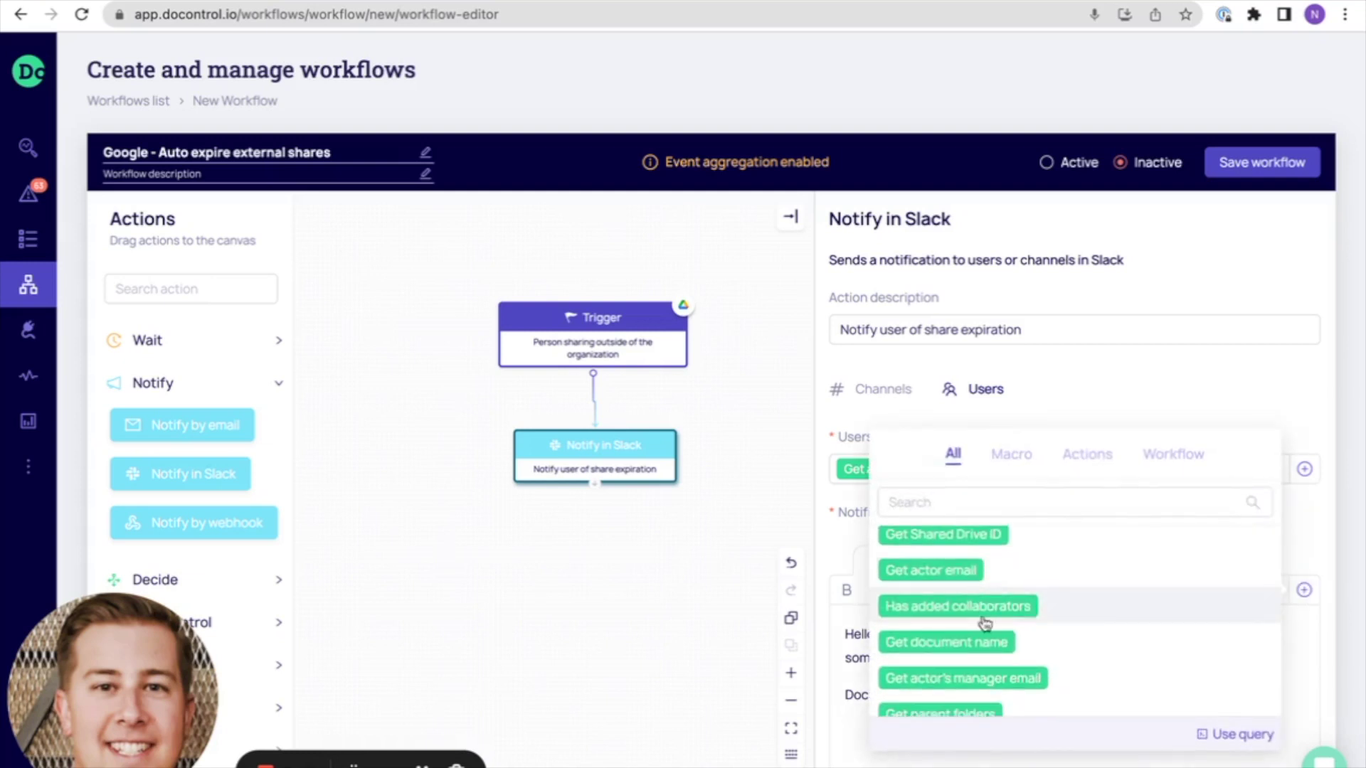
click(982, 643)
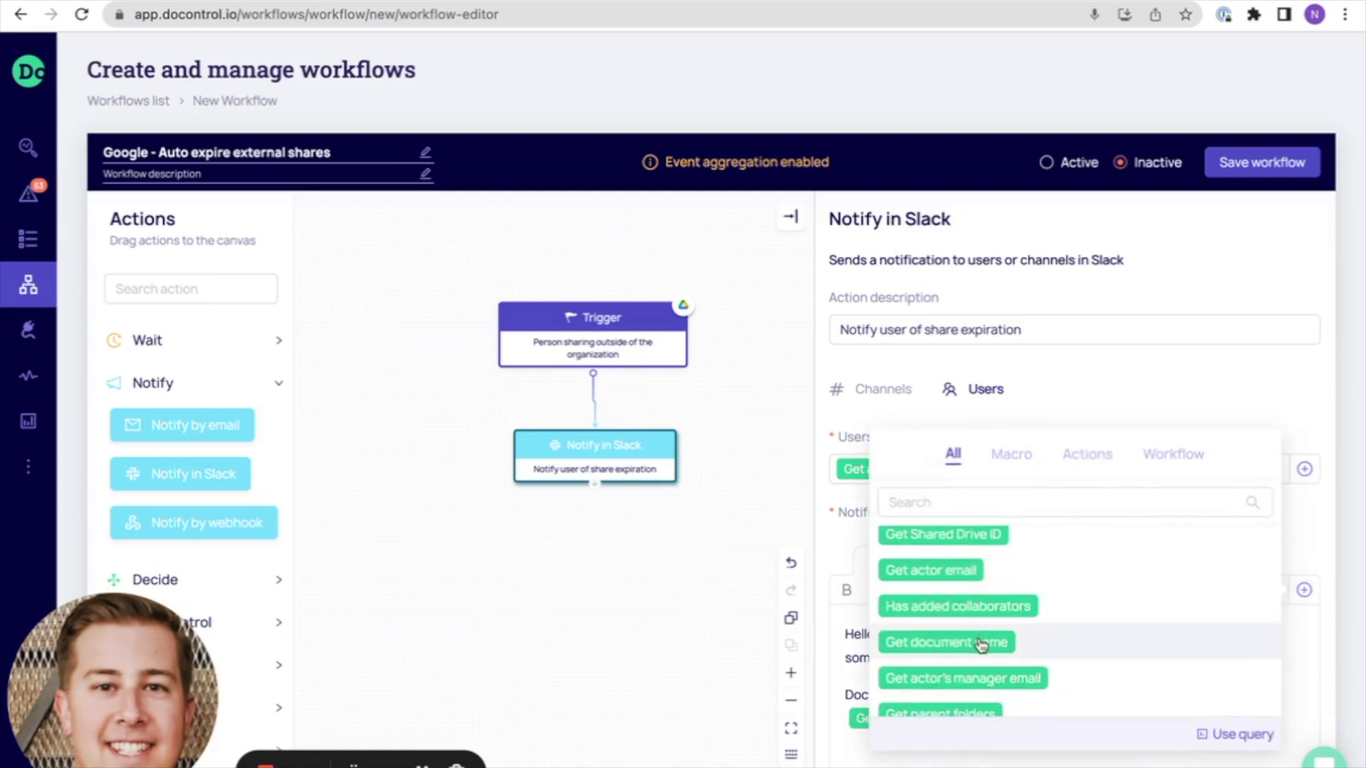
click(854, 636)
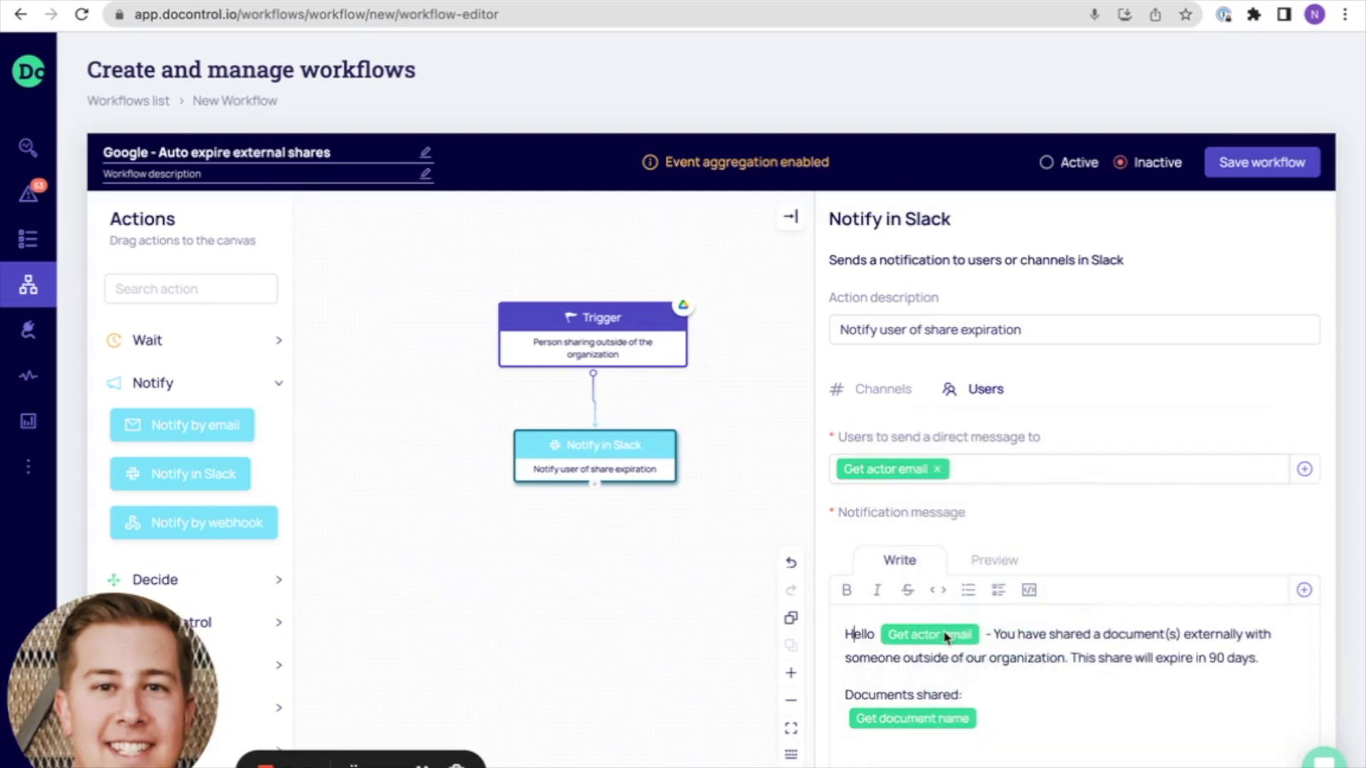
mouse_move(938, 639)
mouse_move(931, 725)
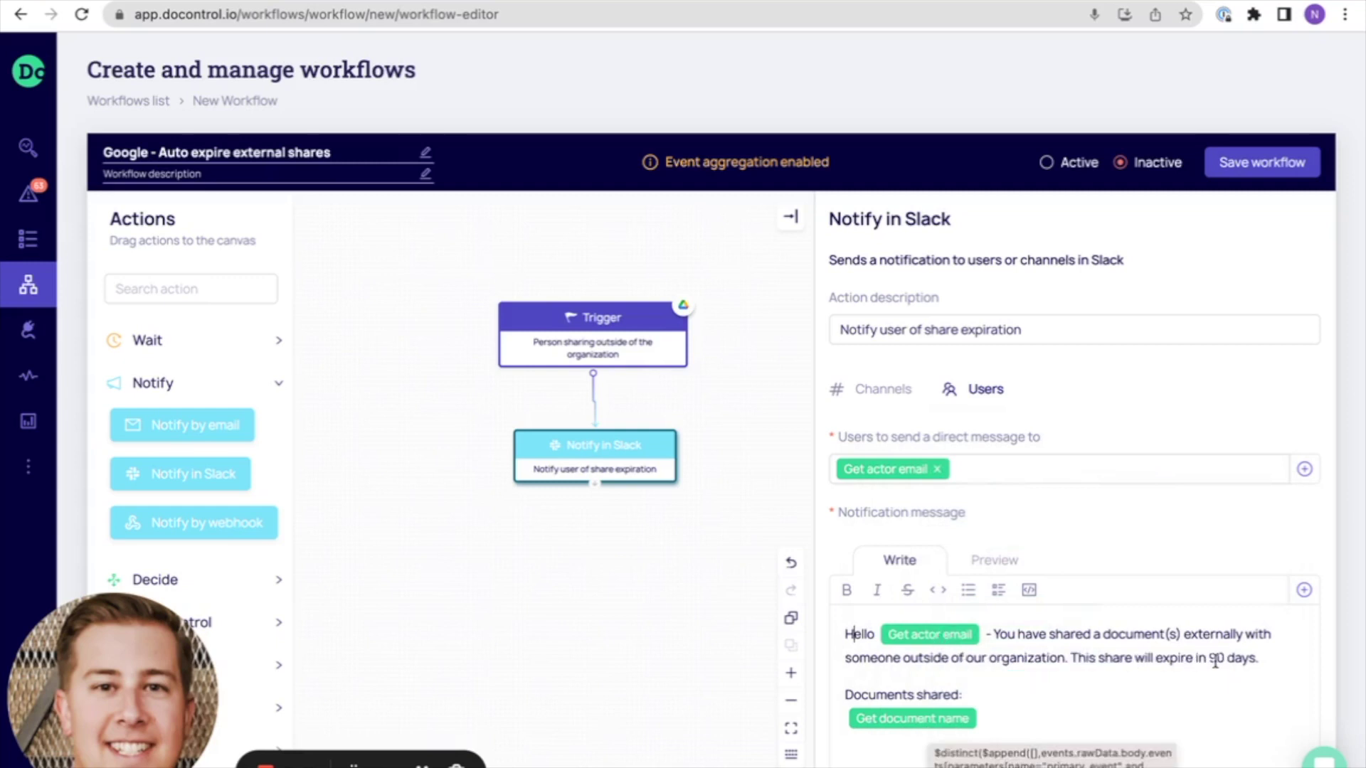
Add an "External collaborators:" line after the 90-day sentence, with the "Get added collaborators" macro beneath it.
click(1267, 658)
key(Return)
text(External collaborators)
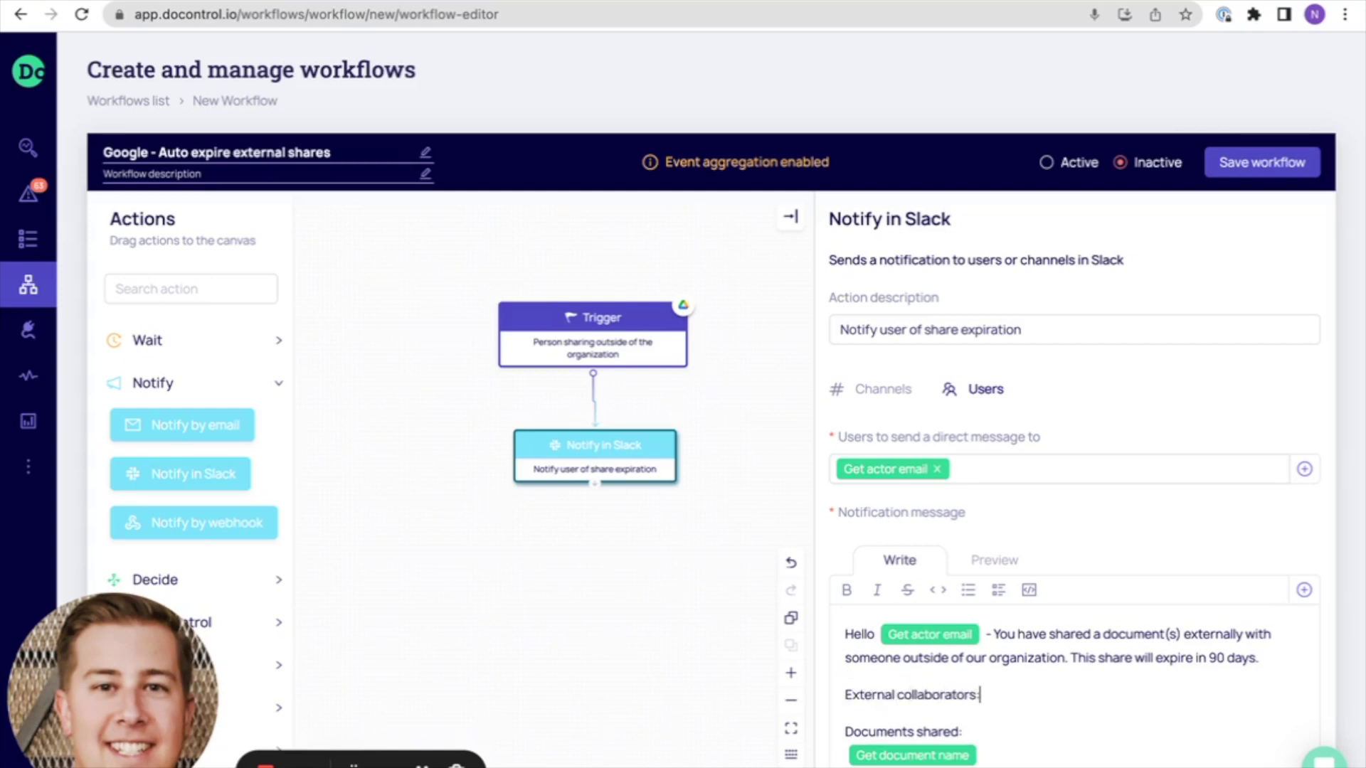
text(:)
key(Return)
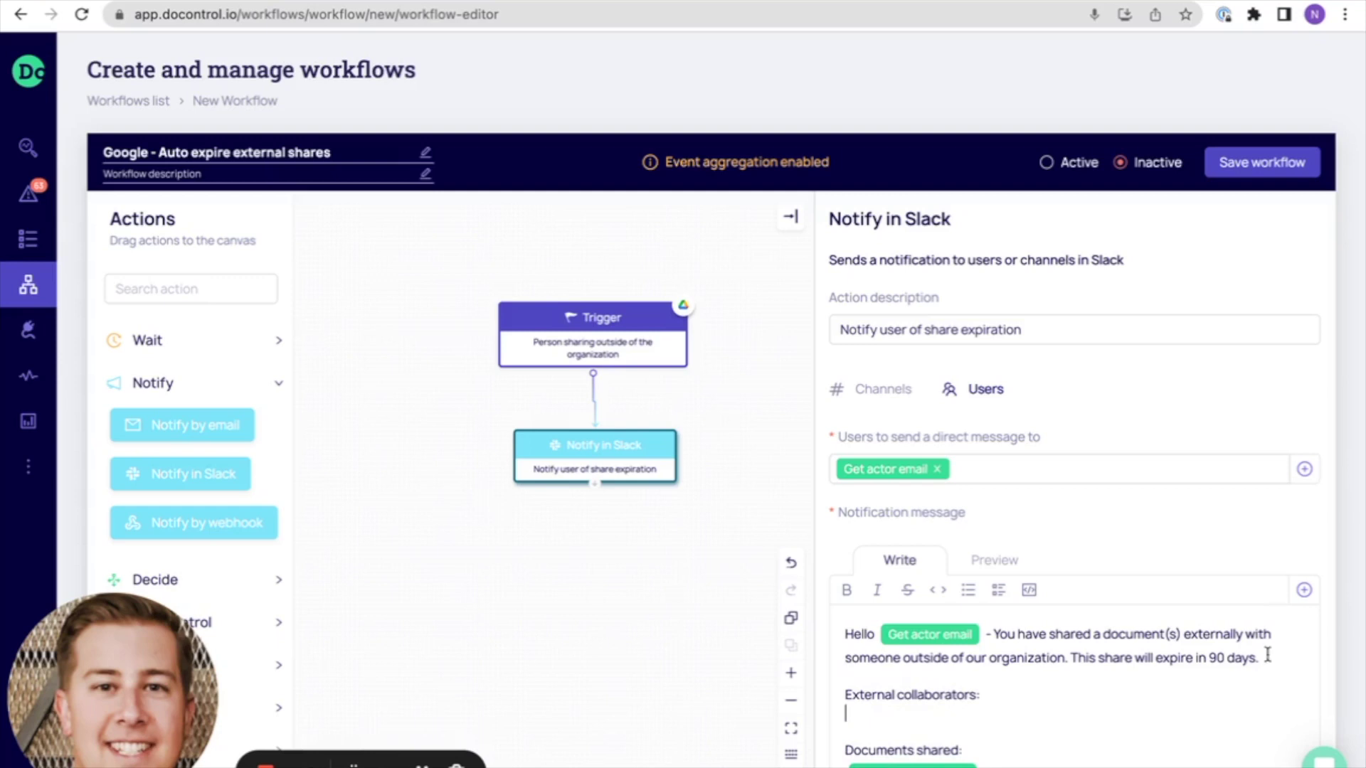
click(1305, 591)
scroll(1124, 612, down, 2)
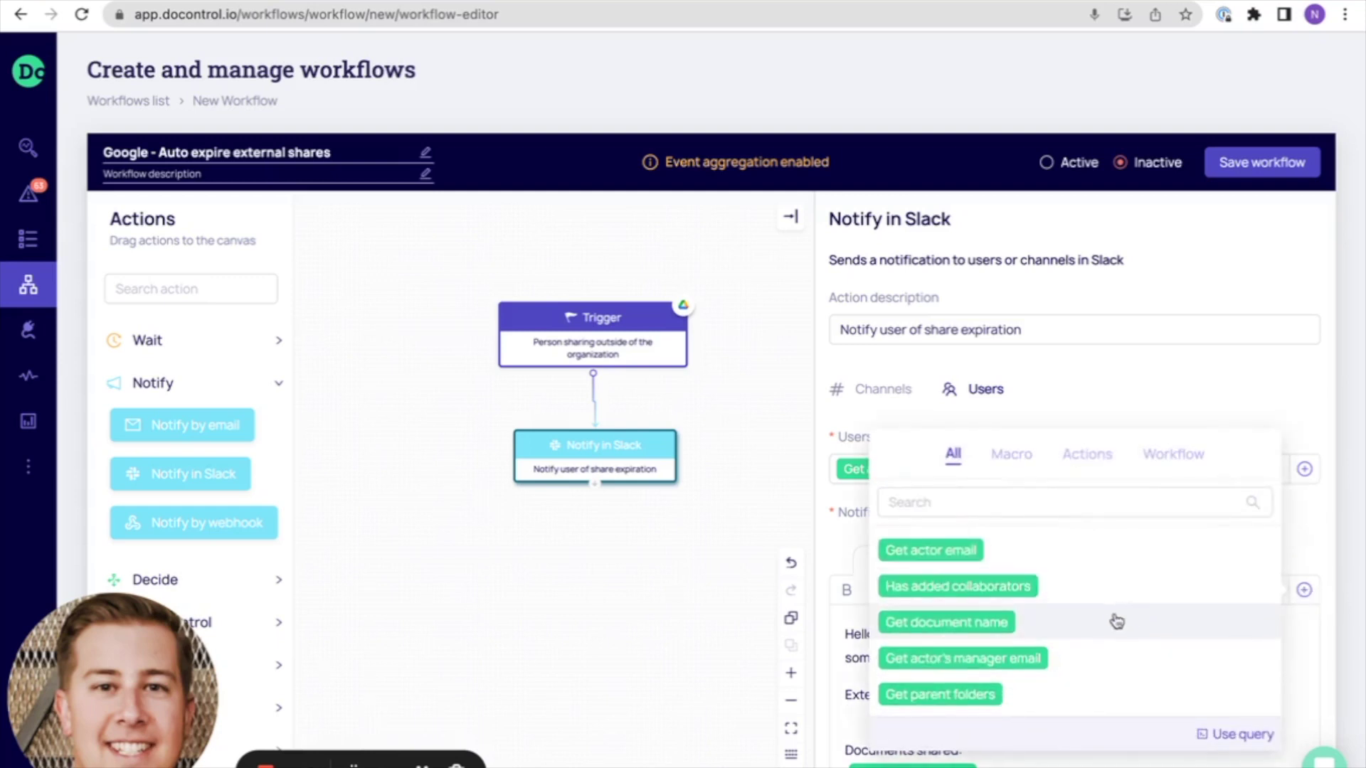
scroll(1117, 621, down, 3)
click(1017, 639)
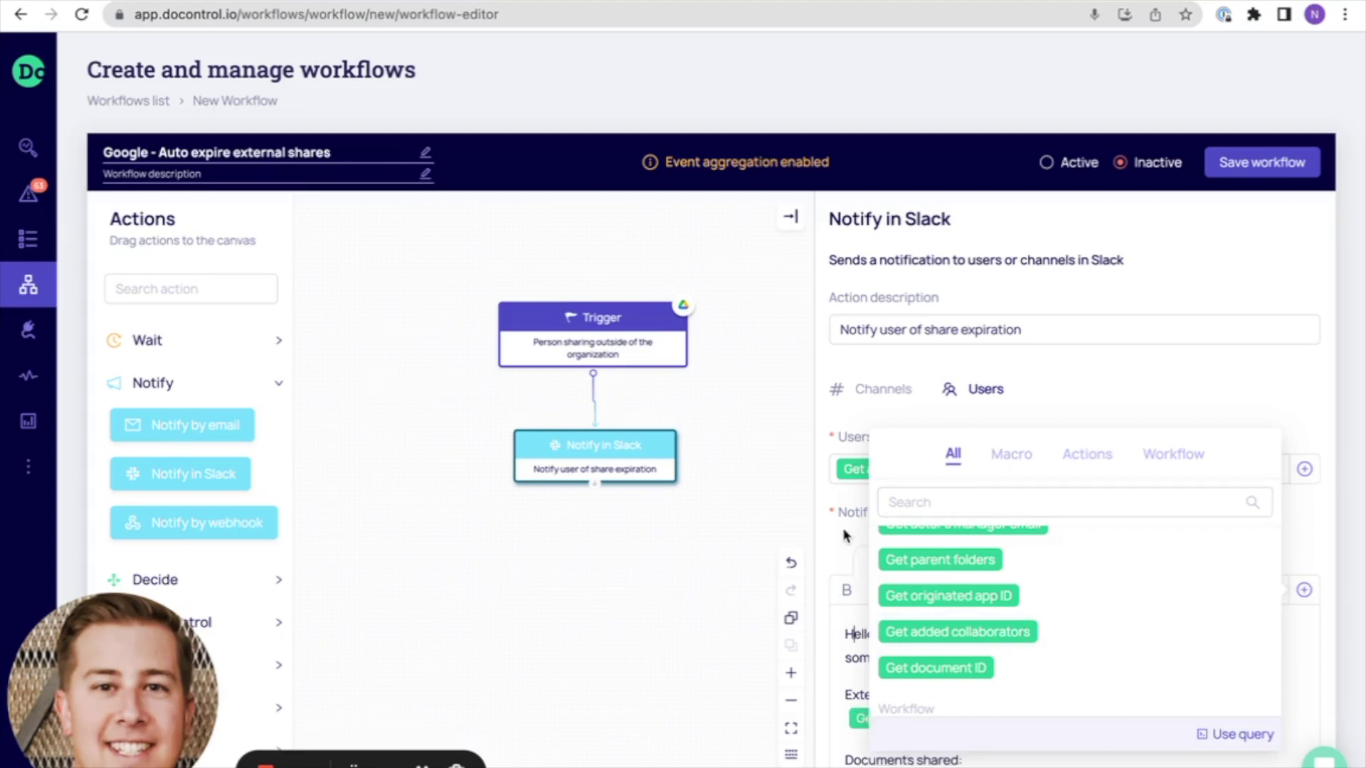
click(862, 532)
Preview the Slack notification message with its macro values, and return to the written version.
click(996, 562)
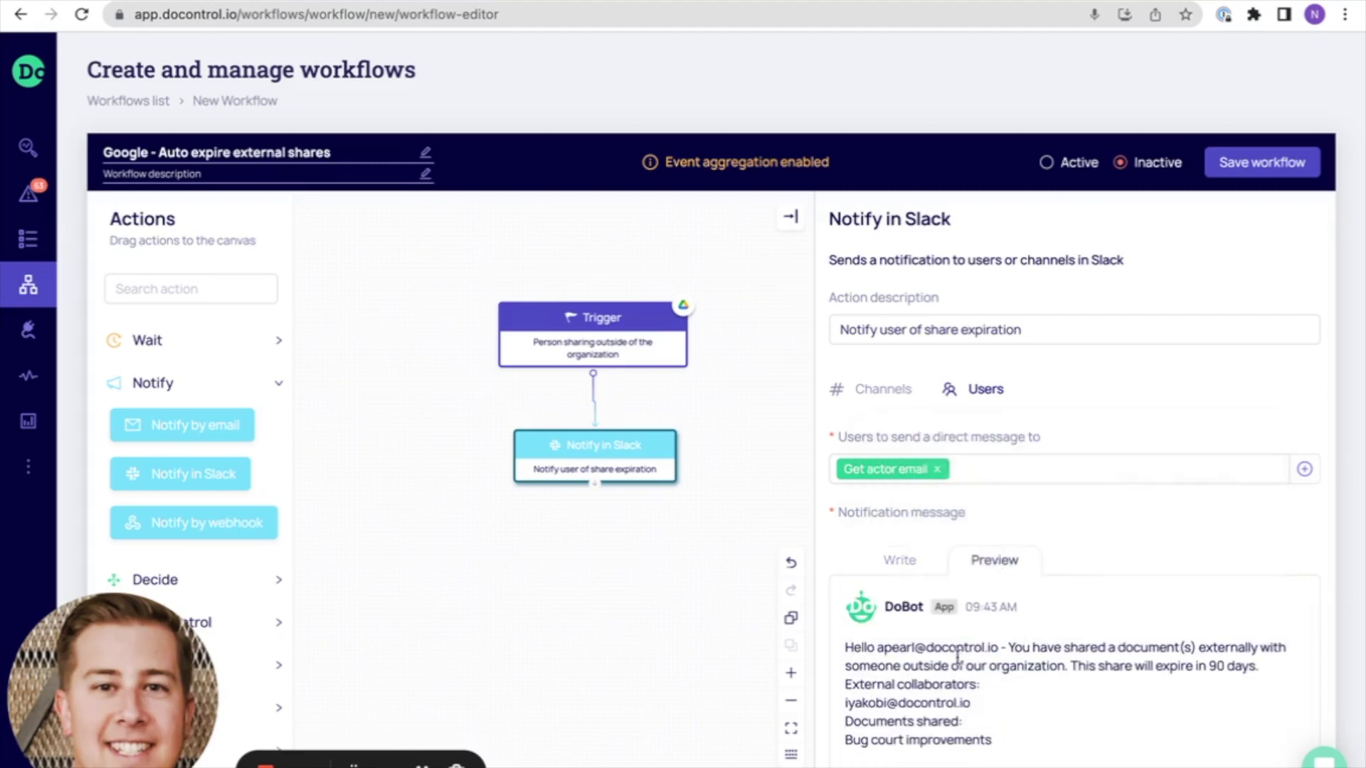
scroll(946, 691, down, 1)
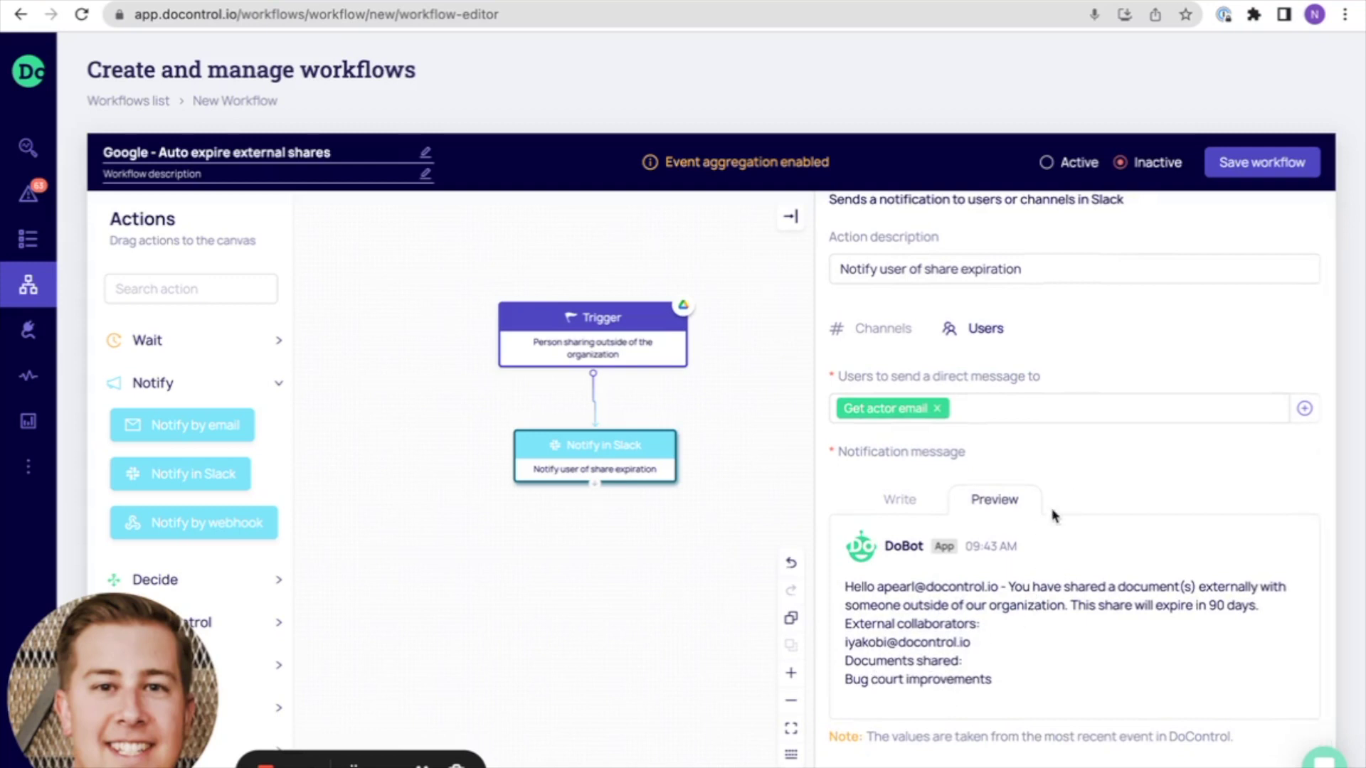
click(903, 499)
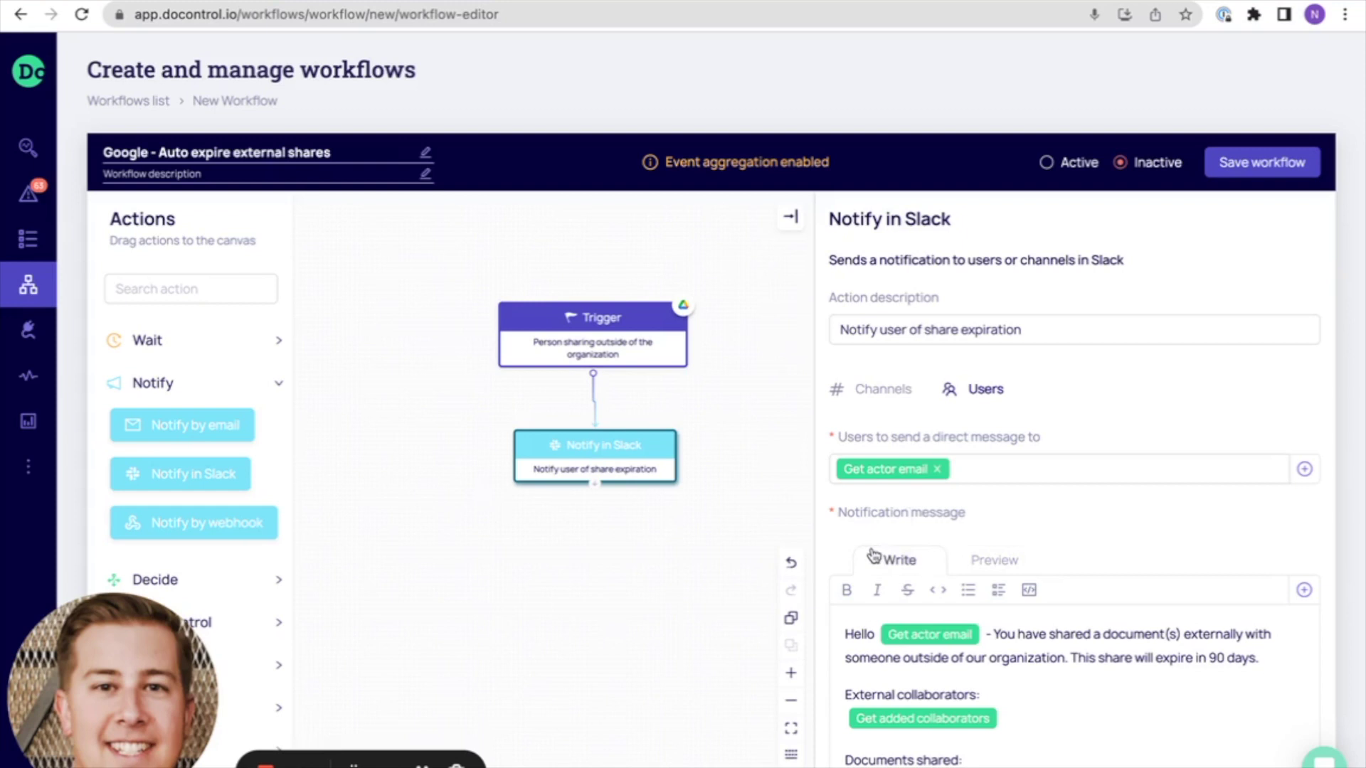
scroll(889, 583, down, 1)
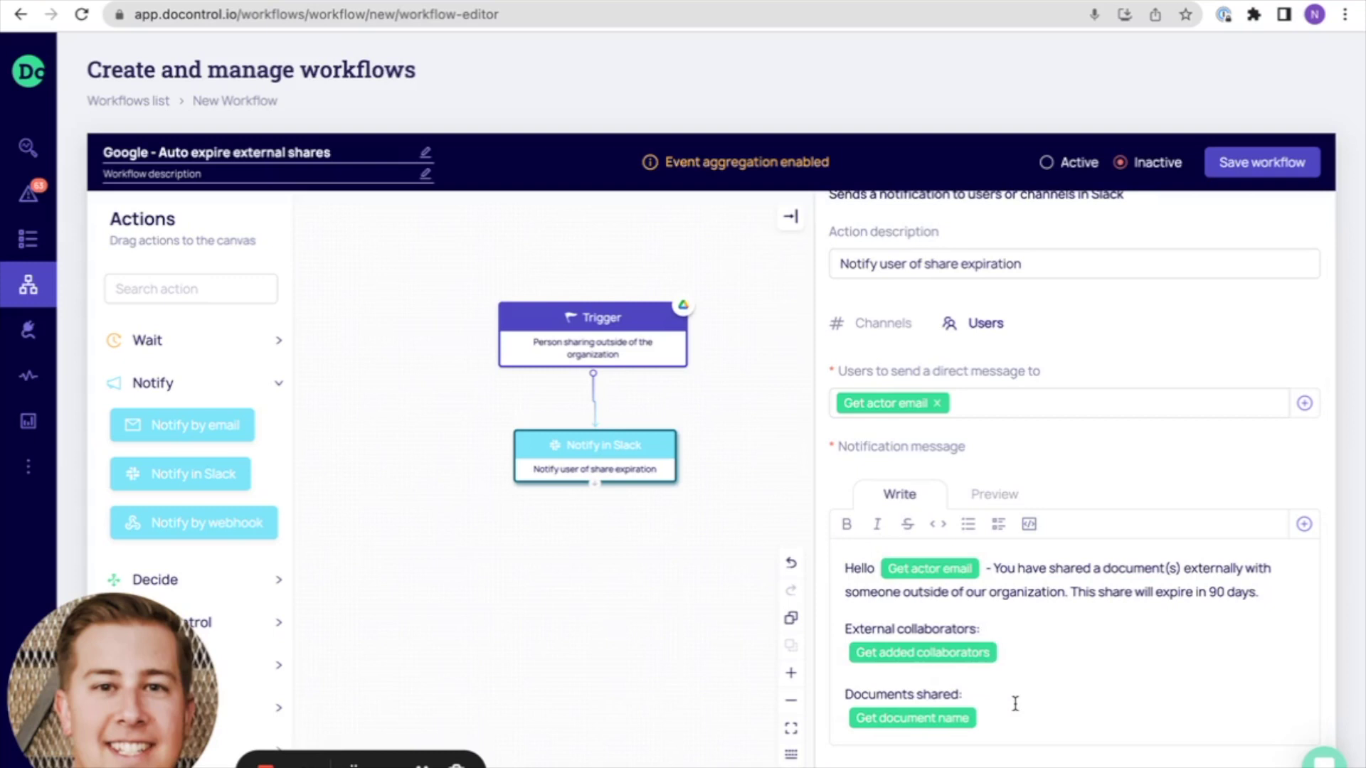
Align the Slack block under the trigger, and add a Wait action below it connected from the Slack block.
drag(643, 452, 641, 452)
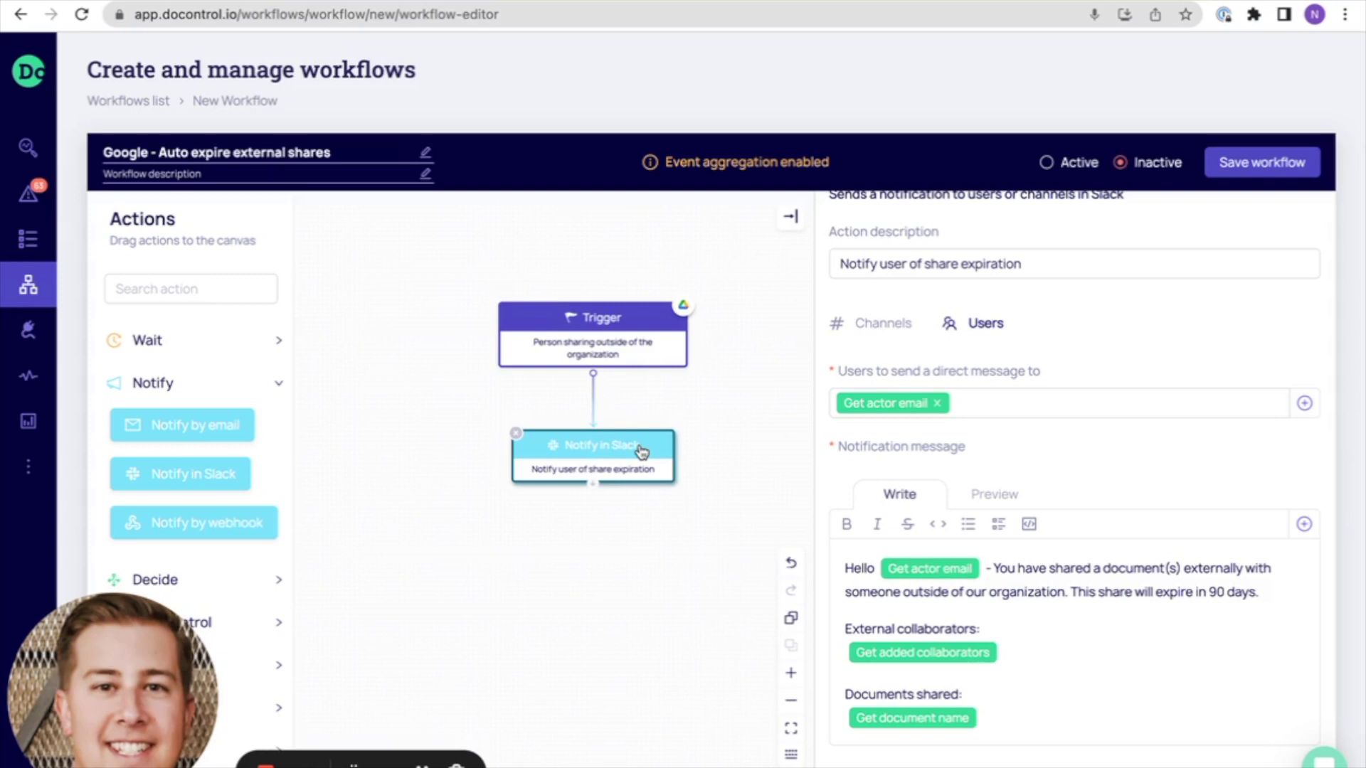
click(146, 340)
drag(161, 385, 626, 566)
drag(596, 488, 577, 569)
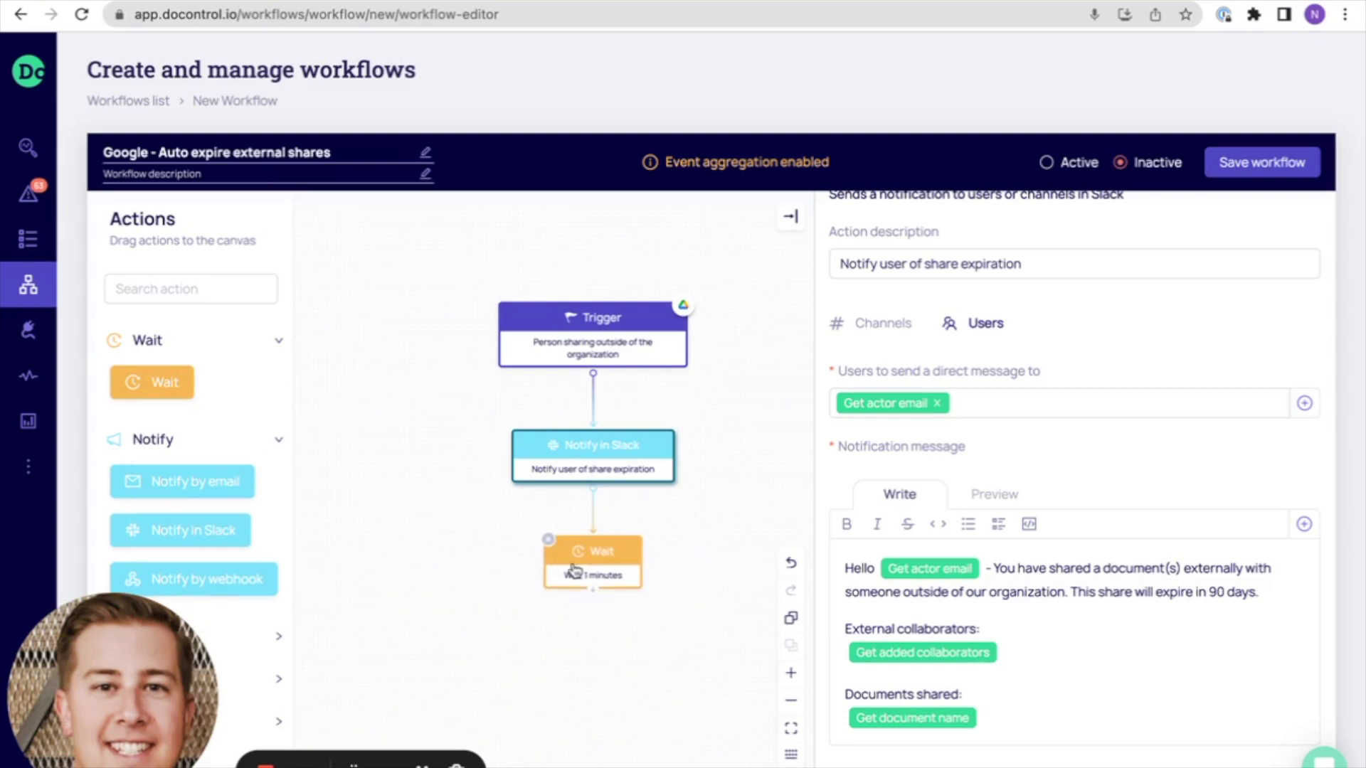
Set the Wait action's duration to 90 days.
click(599, 576)
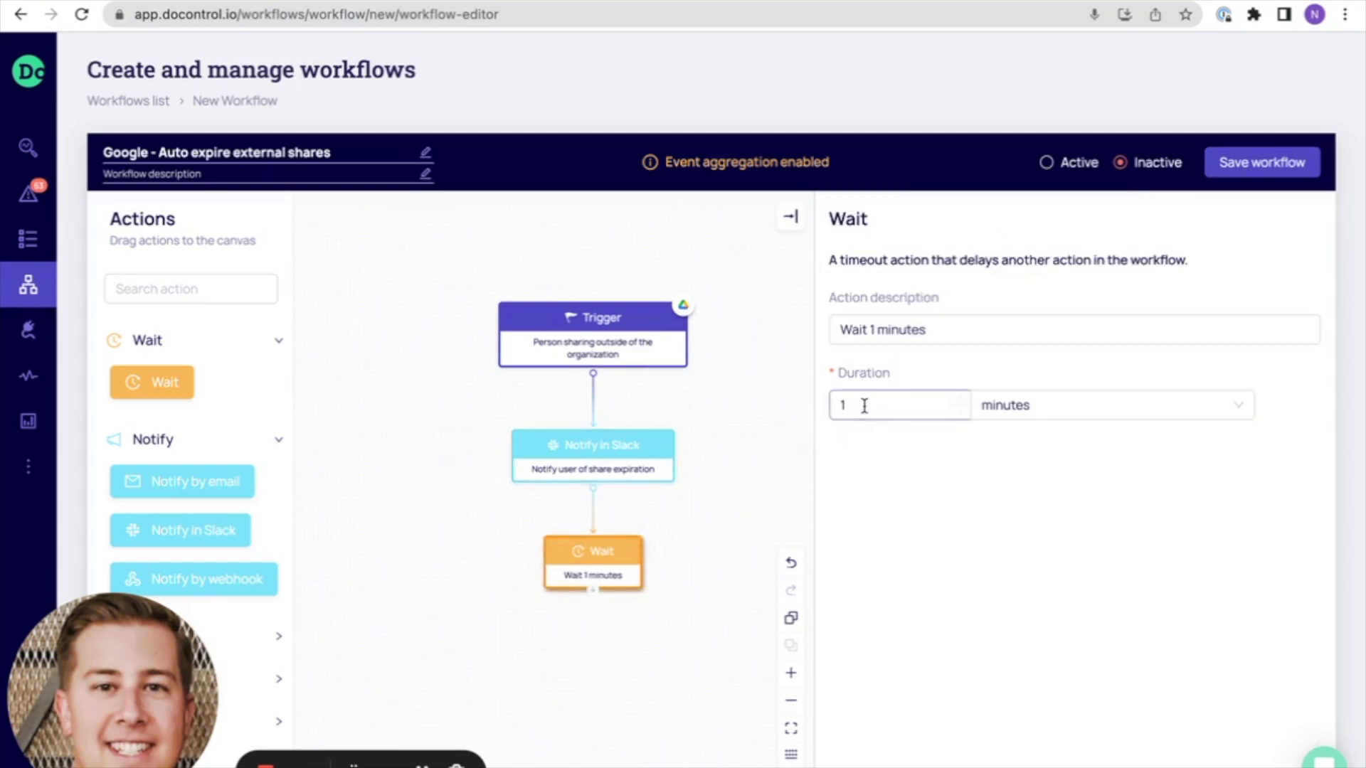
double_click(843, 407)
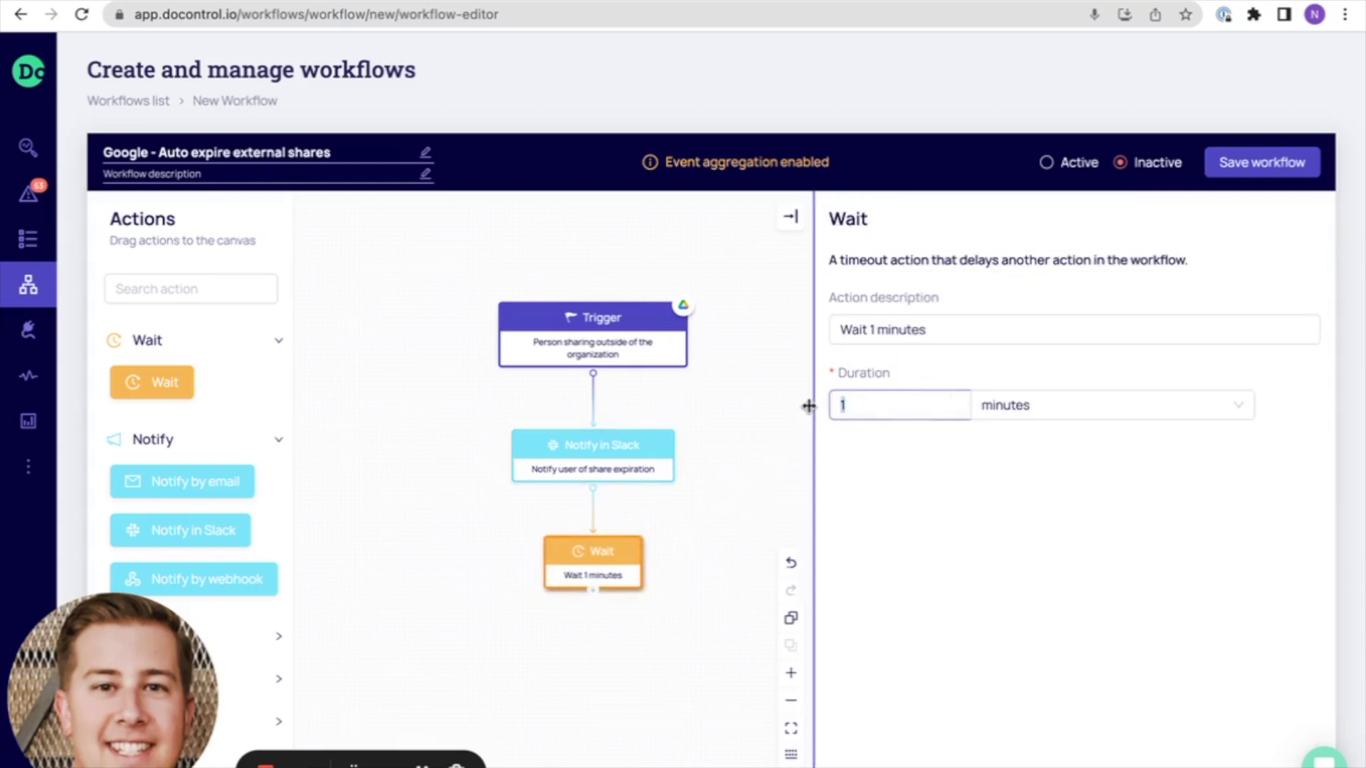
text(90)
click(1061, 409)
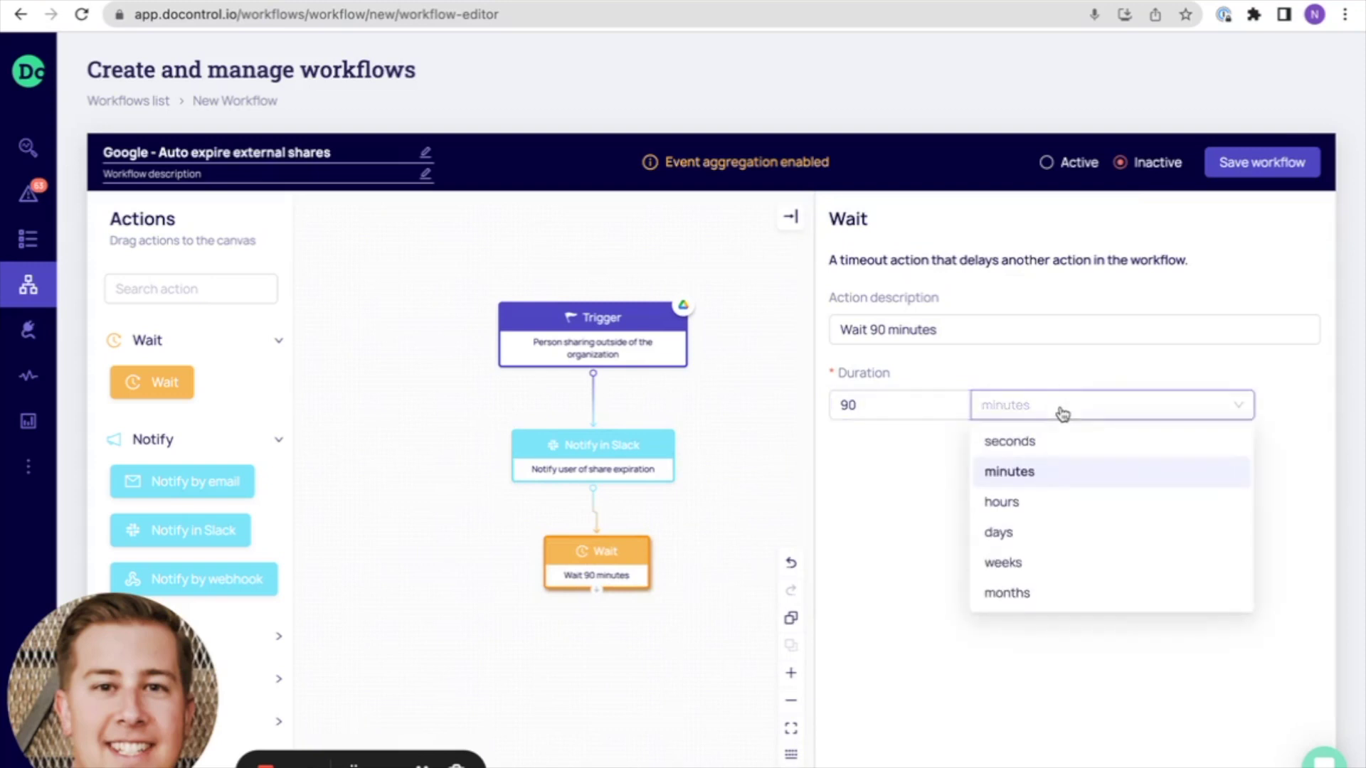
click(1001, 532)
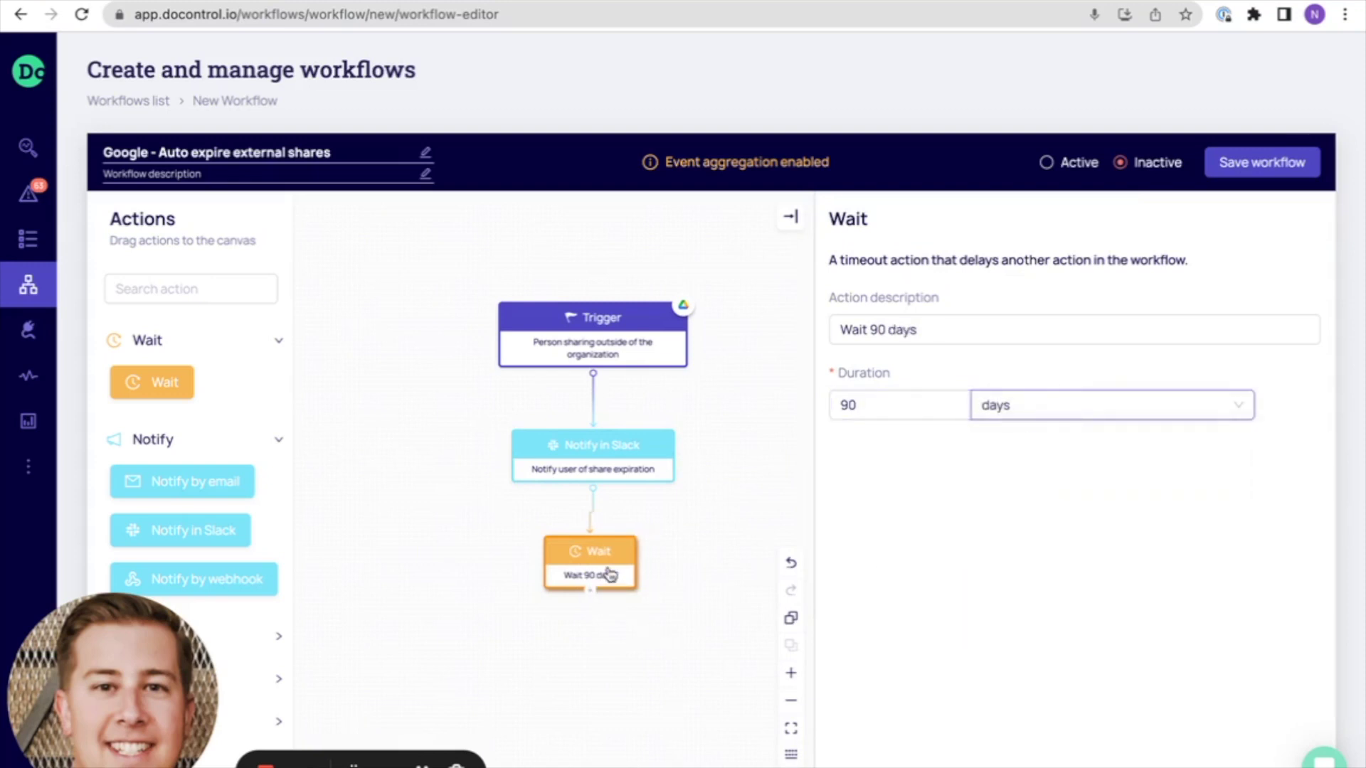
Add an Array filter flow-control action below the Wait block and connect the Wait block to it.
drag(612, 691, 605, 581)
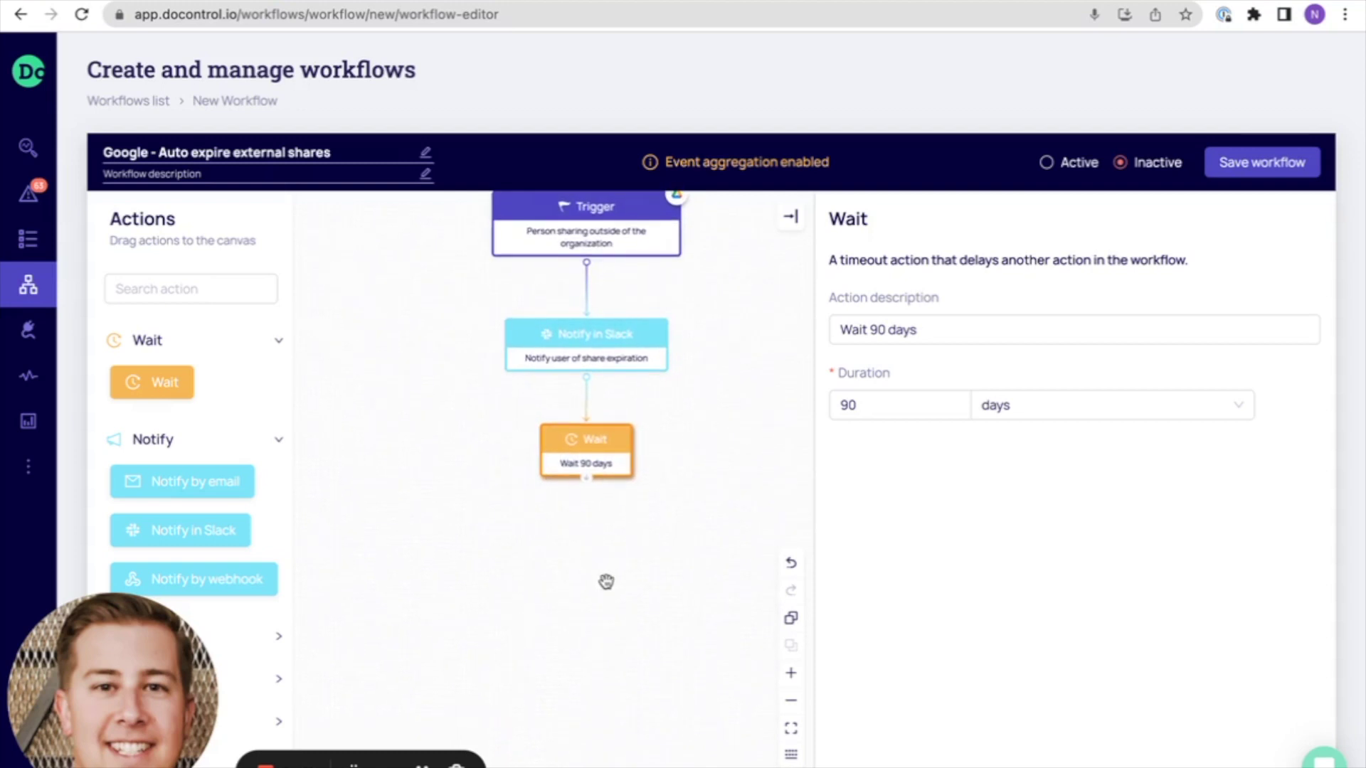
click(278, 441)
click(226, 538)
scroll(222, 528, down, 2)
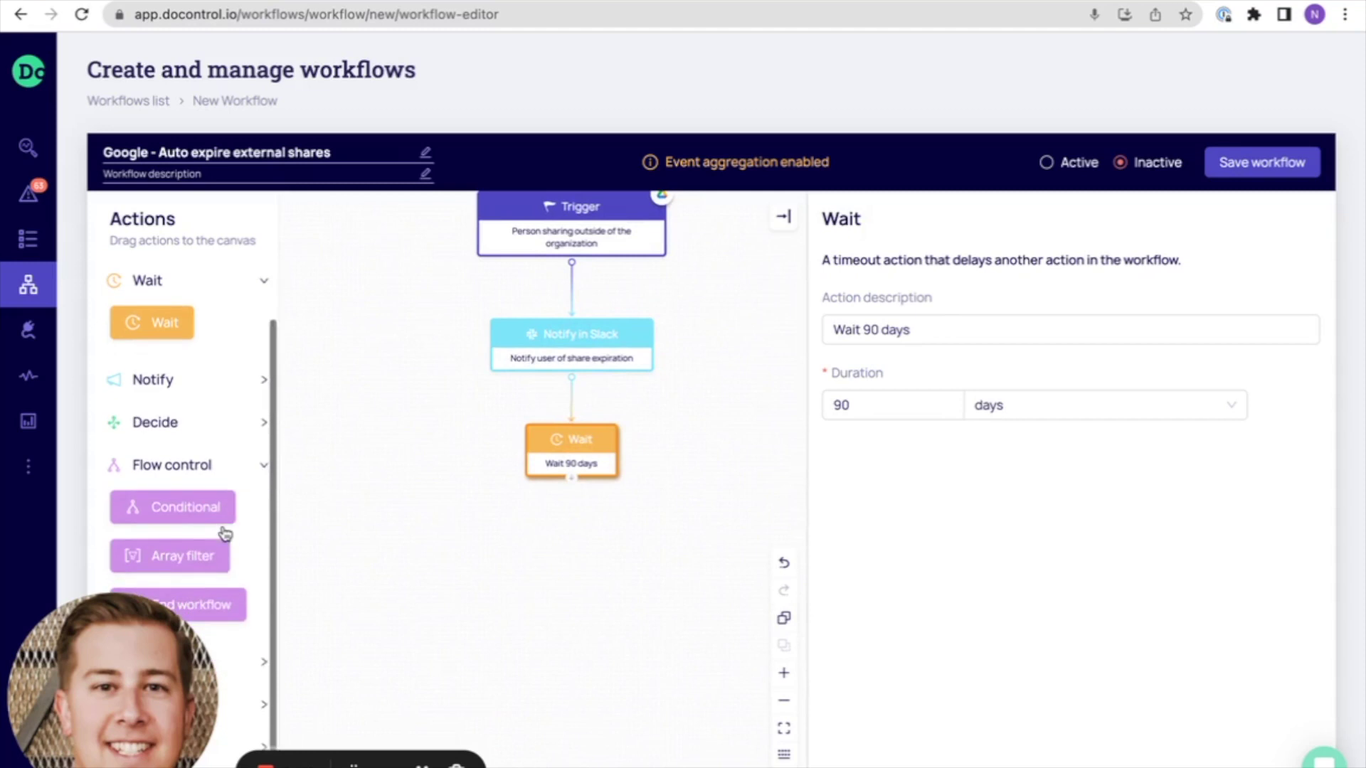
drag(208, 556, 619, 570)
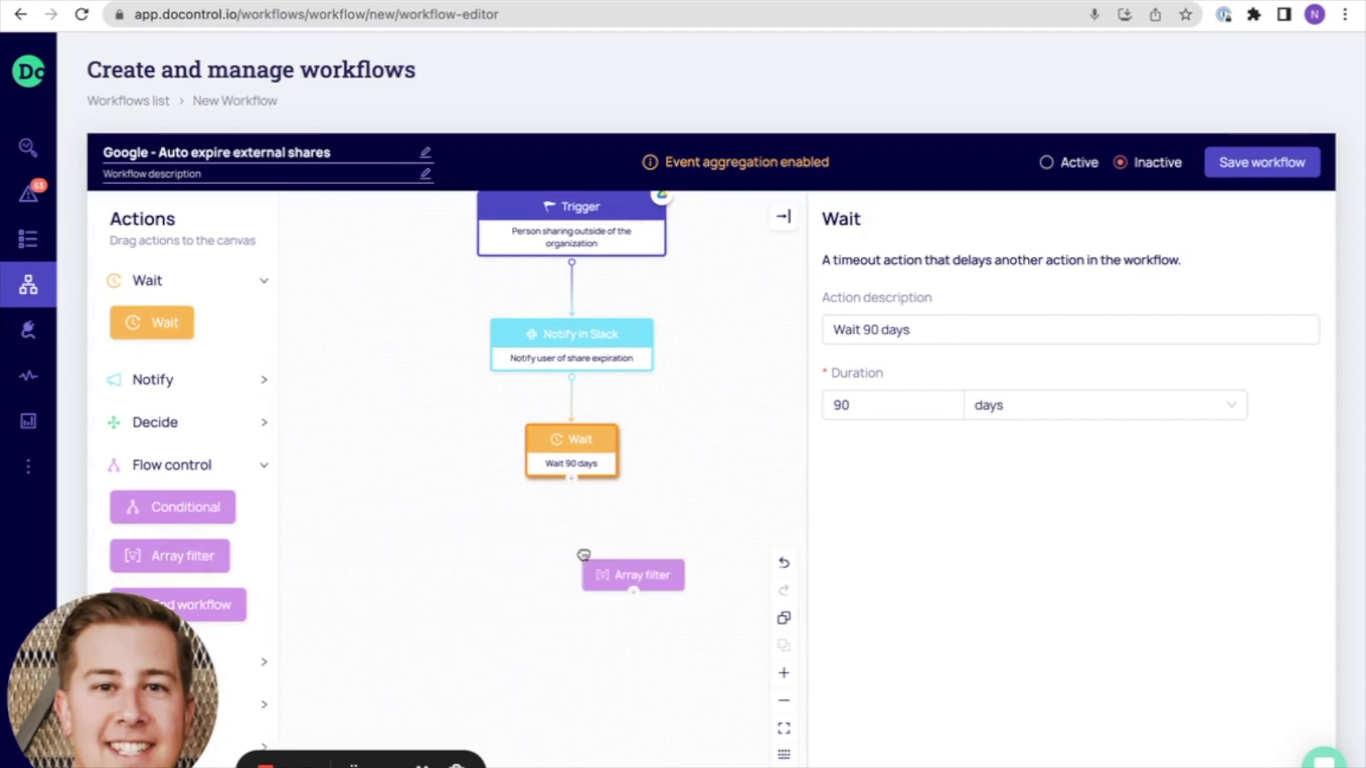
drag(572, 482, 564, 567)
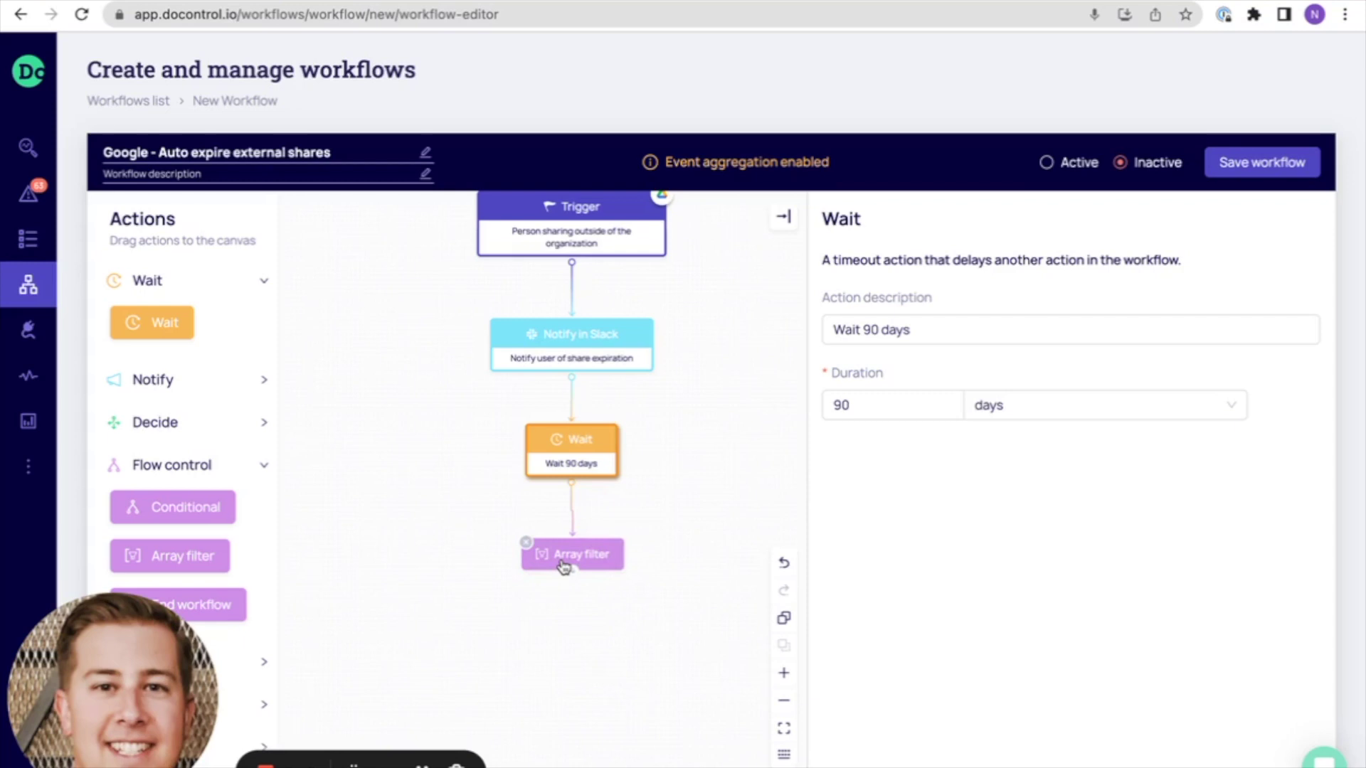
drag(586, 554, 585, 554)
Describe the Array filter action as "Filter out external collaborators".
click(588, 558)
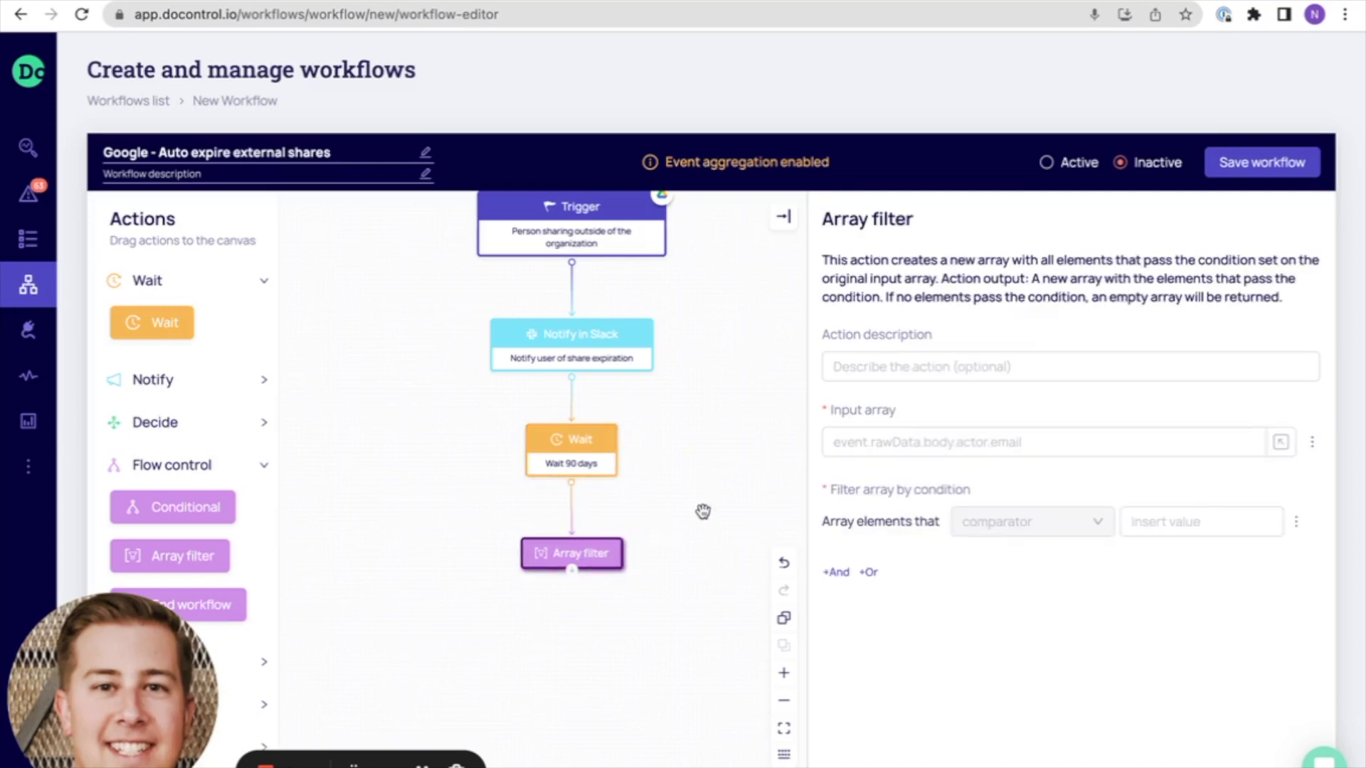
click(929, 367)
text(Filter out external collaborators)
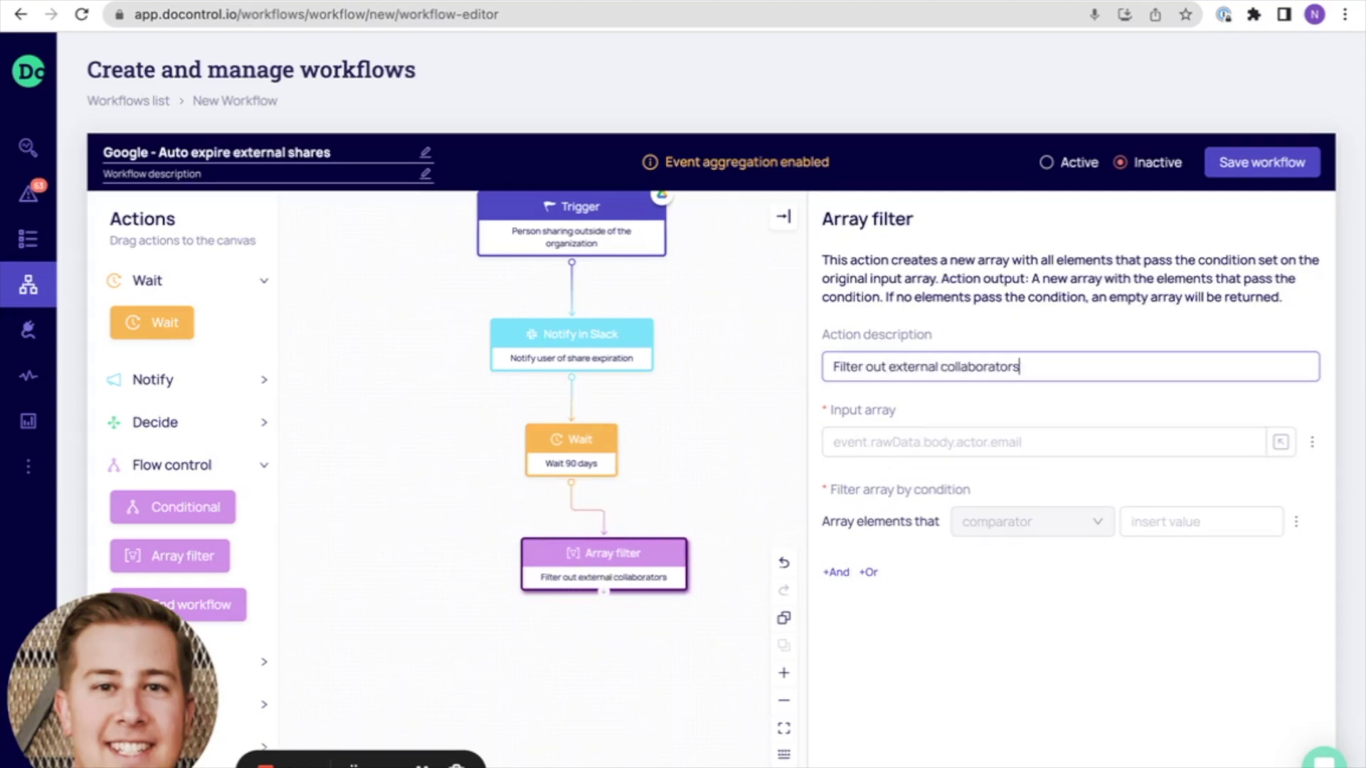
Complete the Array filter's description as "Filter out external collaborators for removal" and set its input array to Get added collaborators.
text( for removal)
click(969, 441)
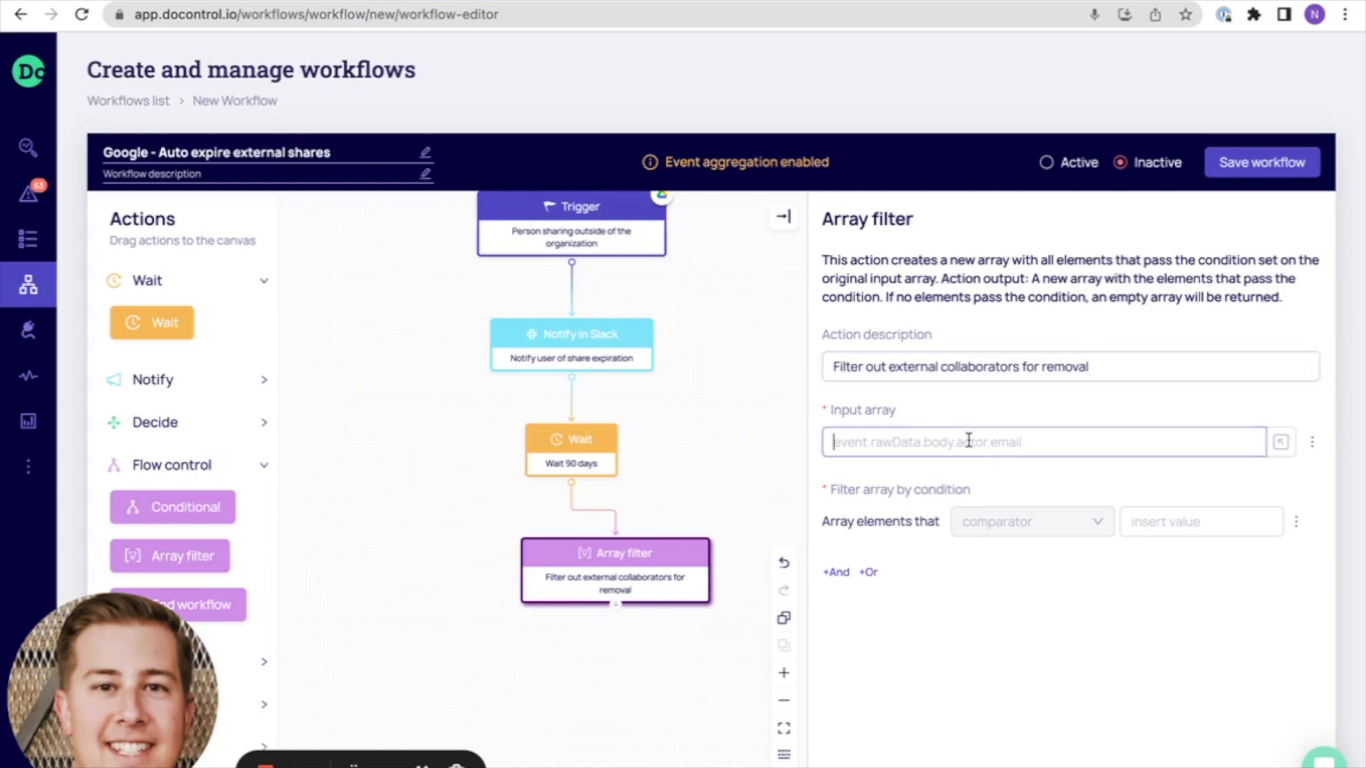
click(1280, 442)
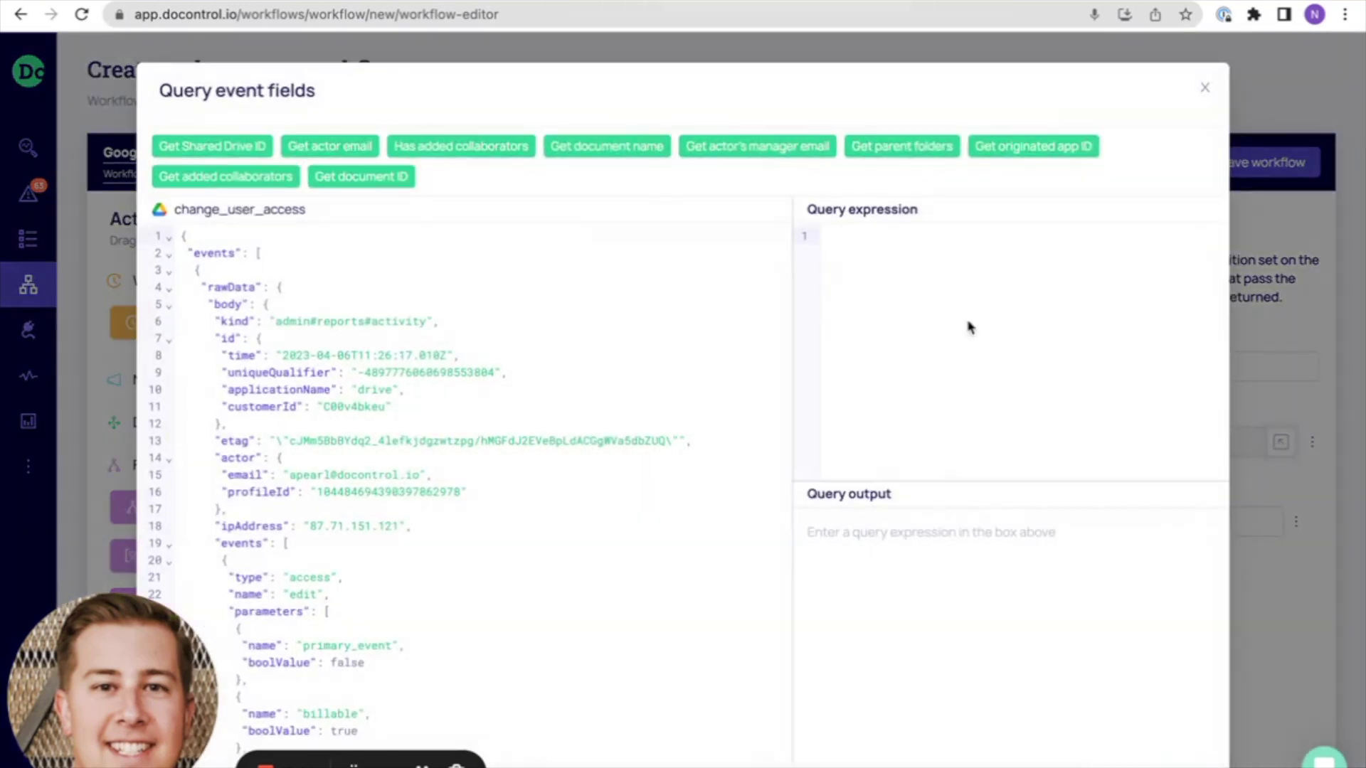
click(249, 177)
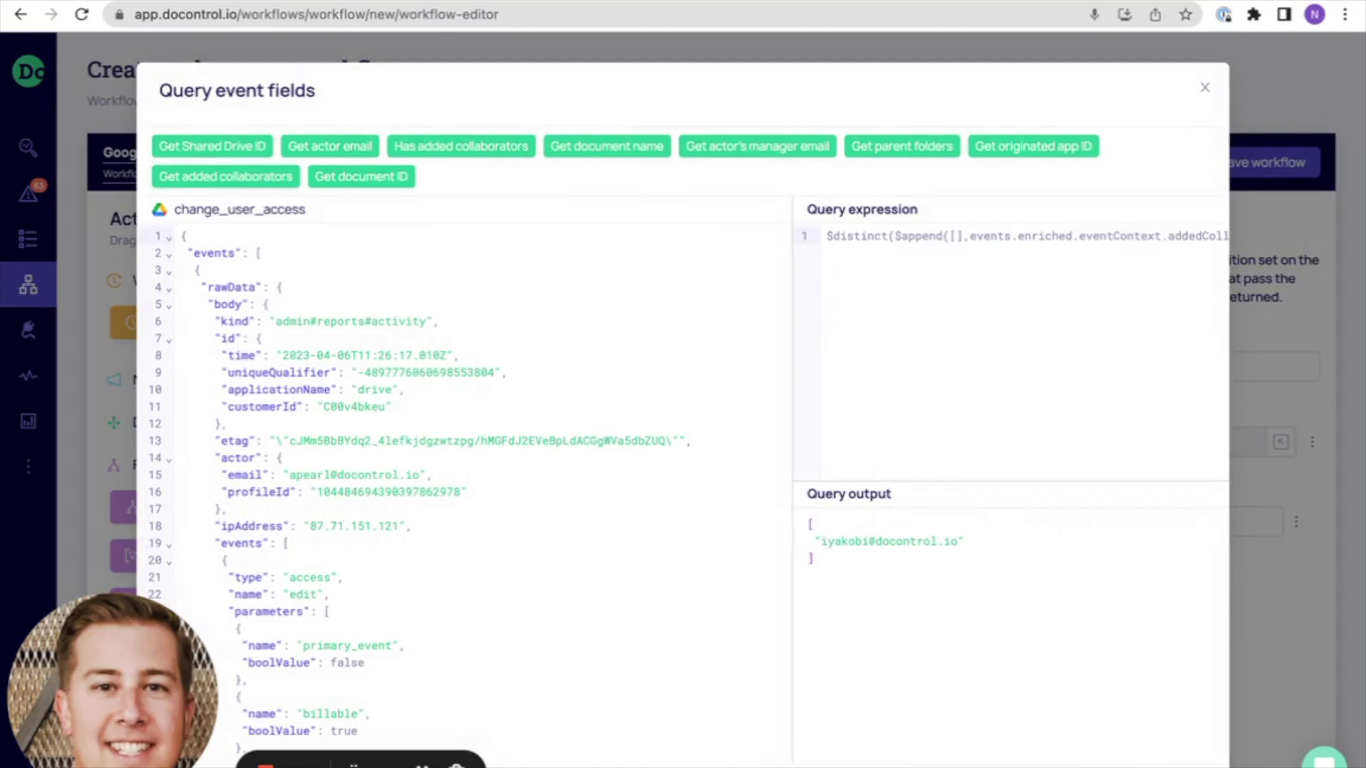
key(Escape)
Set the Array filter's condition to "not in trusted domains" and align the block directly under the Wait block.
click(1079, 519)
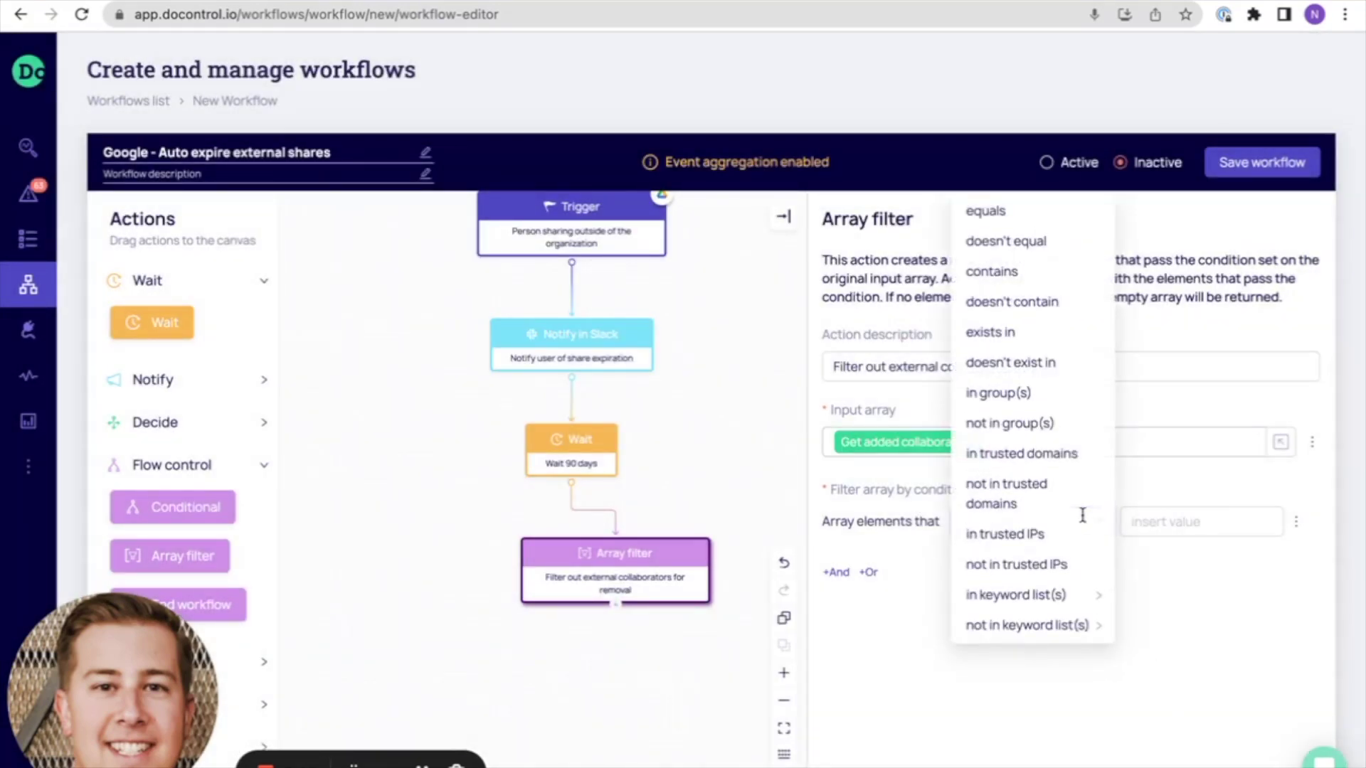
click(1033, 495)
drag(690, 592, 640, 571)
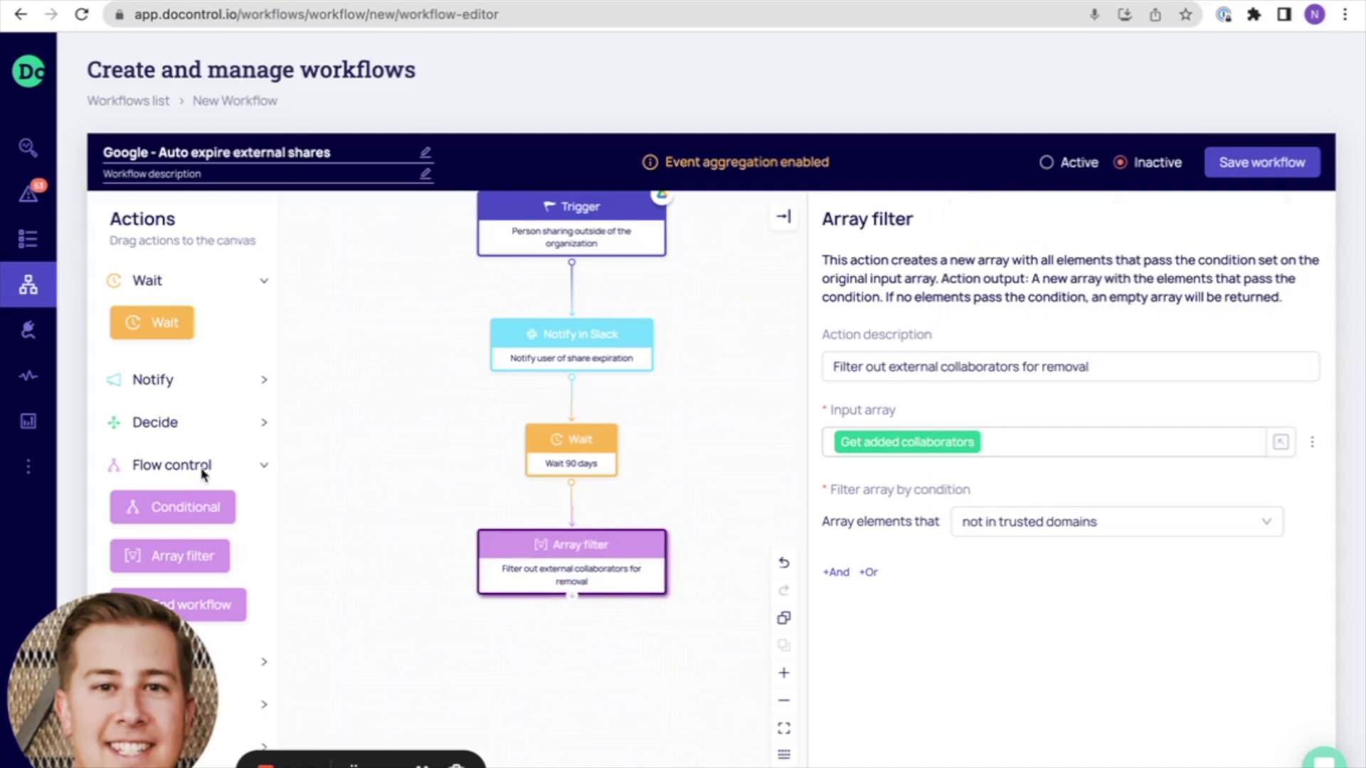
Add a Google Drive Remove collaborator remediation below the Array filter, connect the filter to it, and align it underneath.
scroll(263, 472, up, 1)
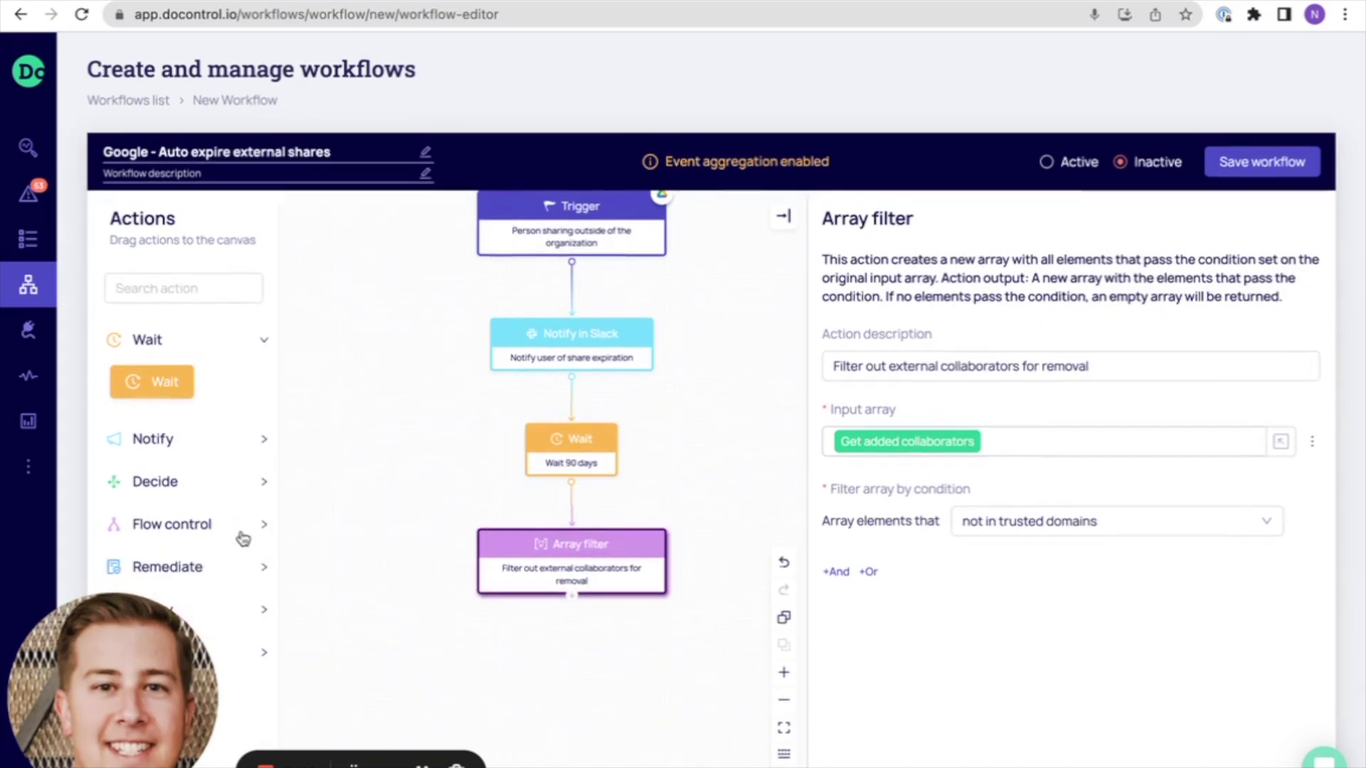
click(255, 572)
scroll(255, 577, down, 3)
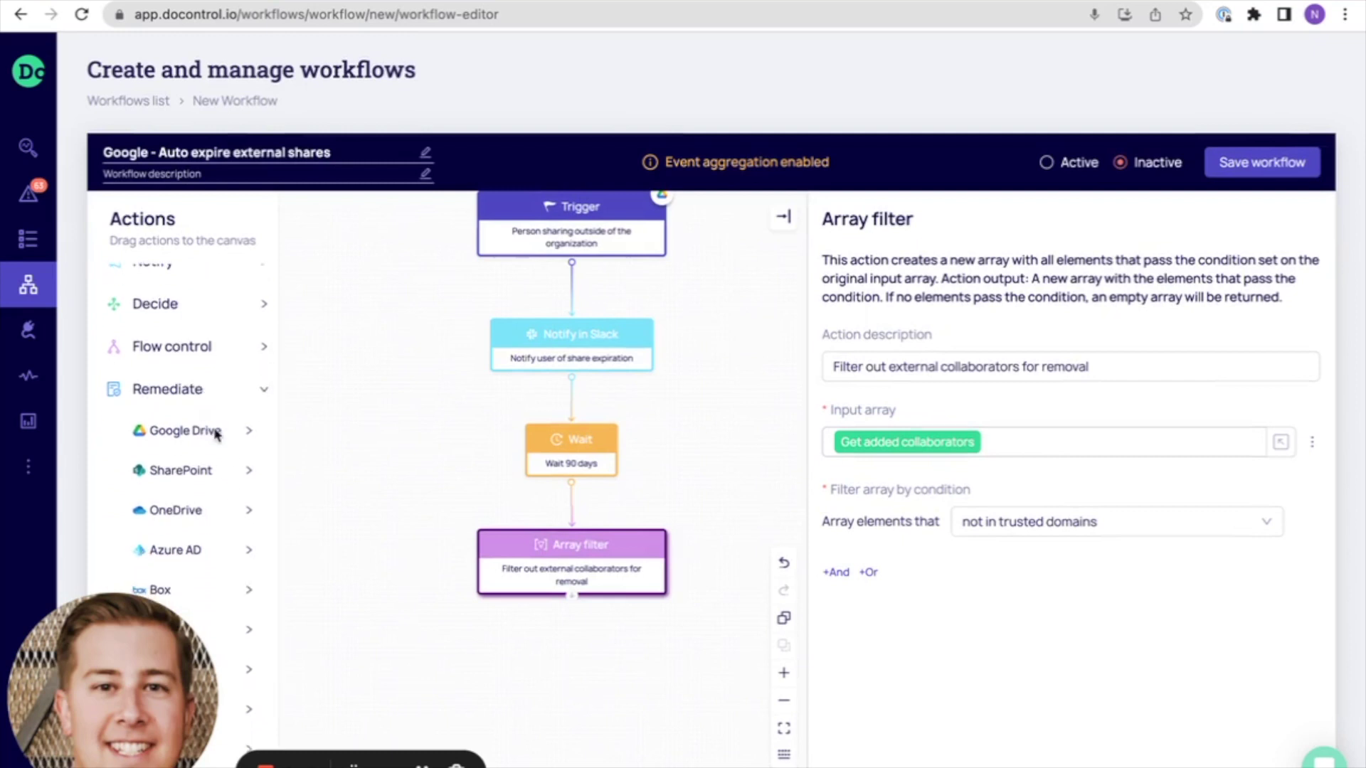
click(223, 438)
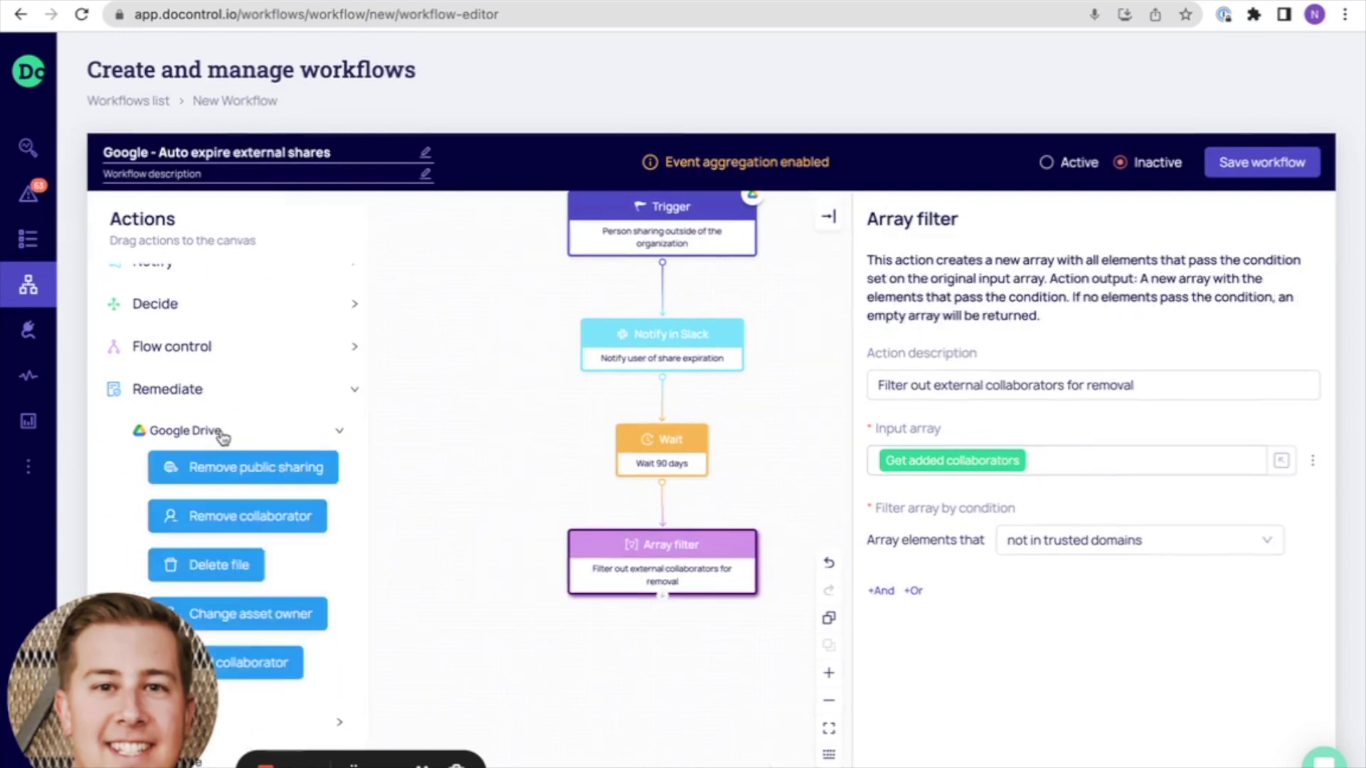
scroll(222, 434, down, 1)
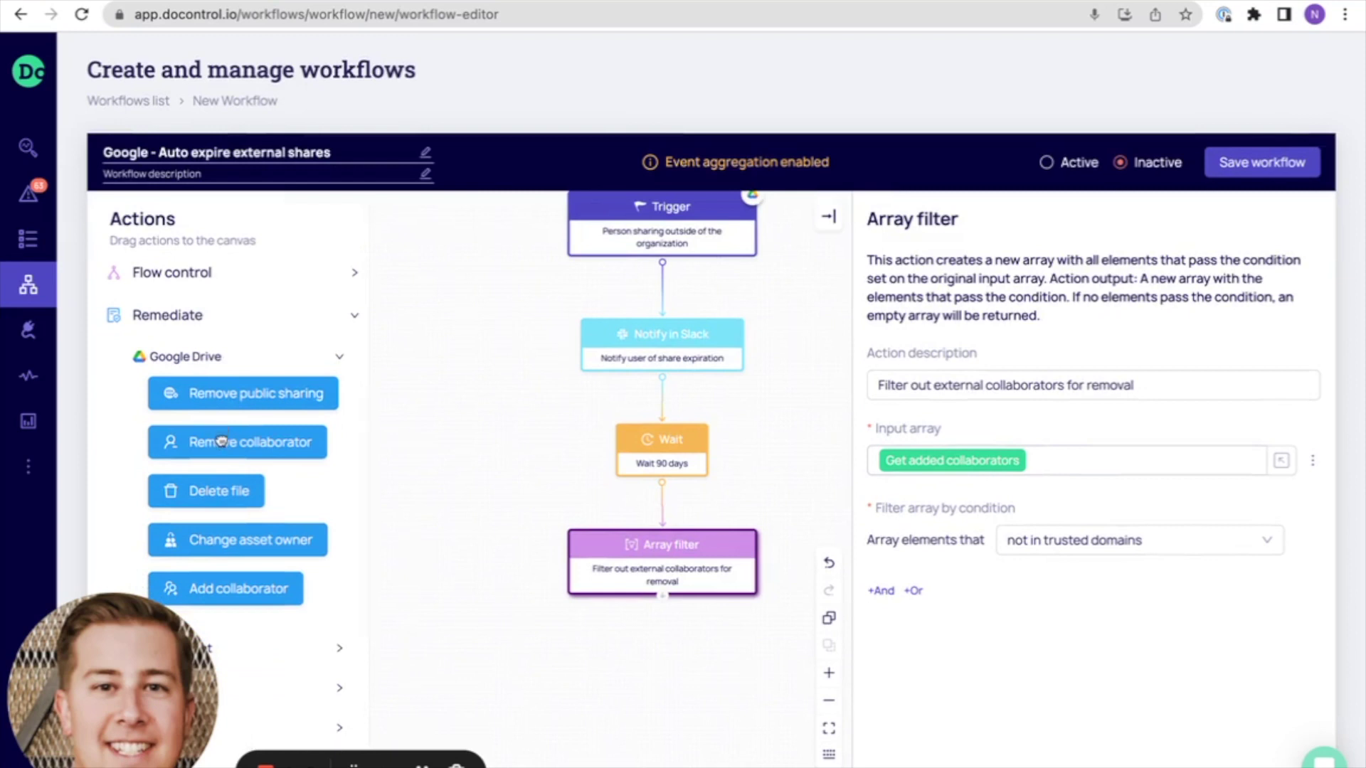
drag(225, 442, 712, 666)
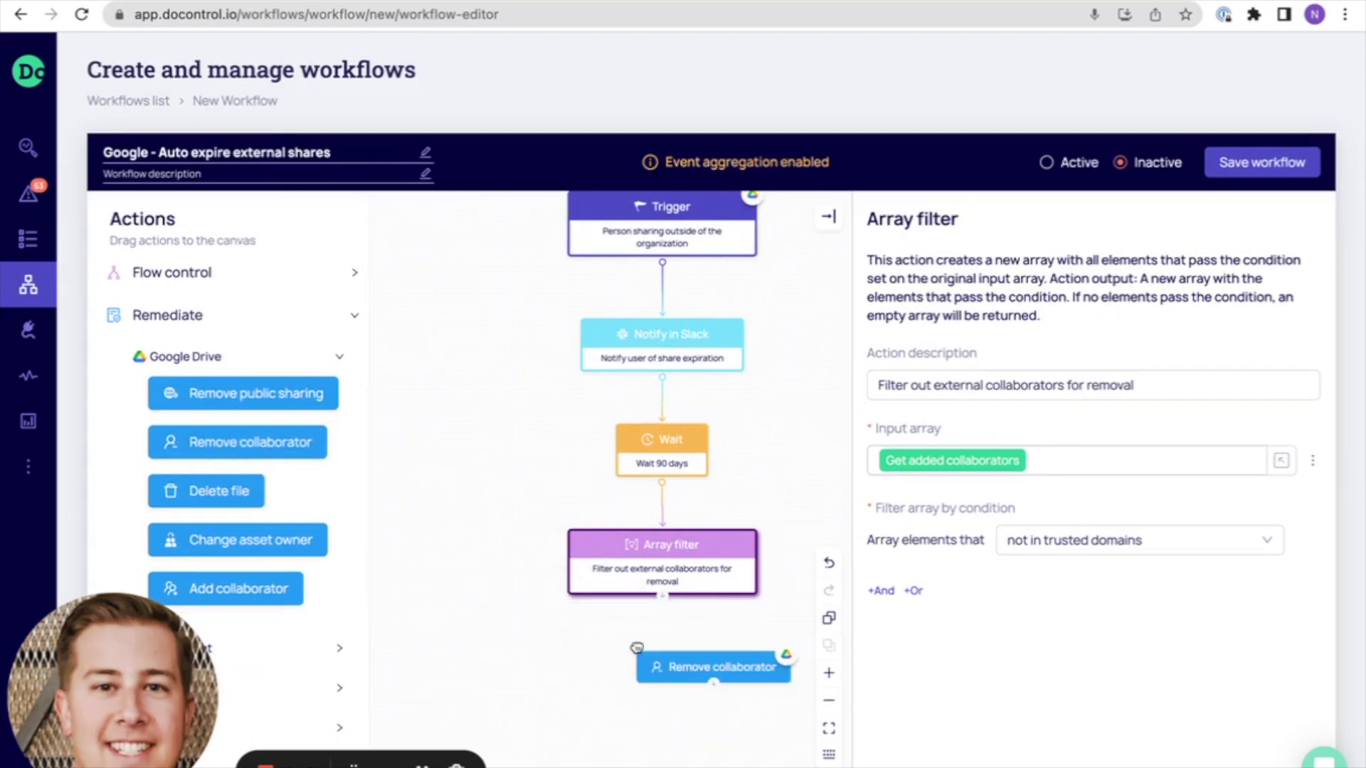
drag(667, 600, 694, 653)
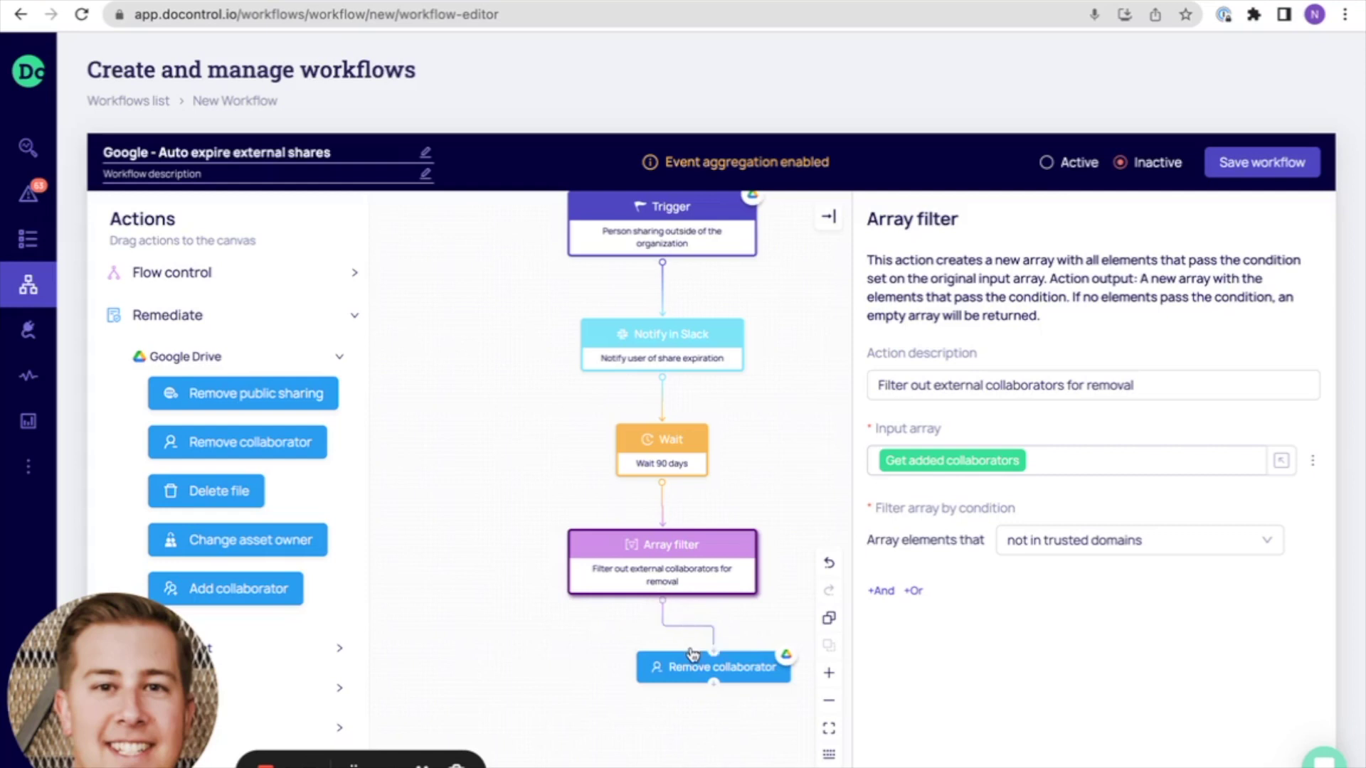
click(639, 660)
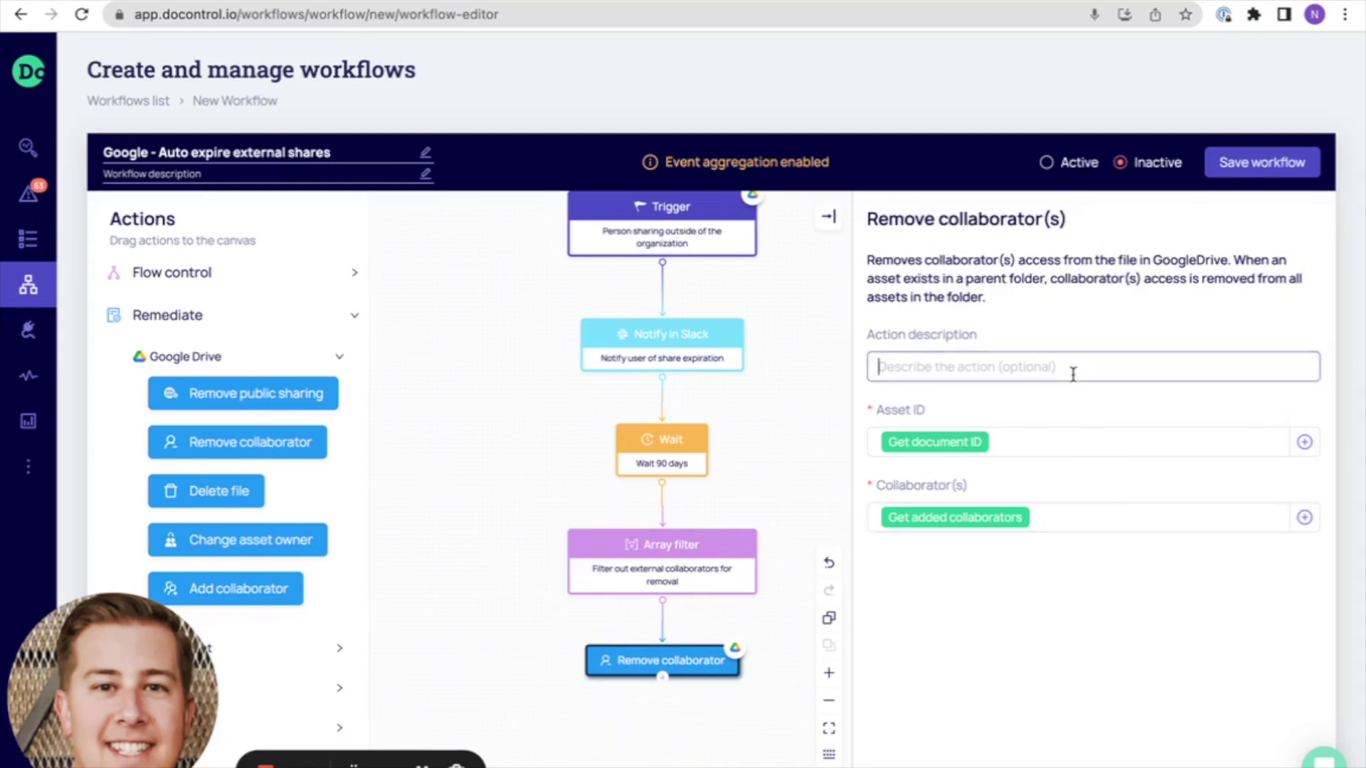
Describe the Remove collaborator action as "Remove external collaborators" and replace its Collaborator(s) value with the Array filter's Filtered items output.
text(Remove external collaborators)
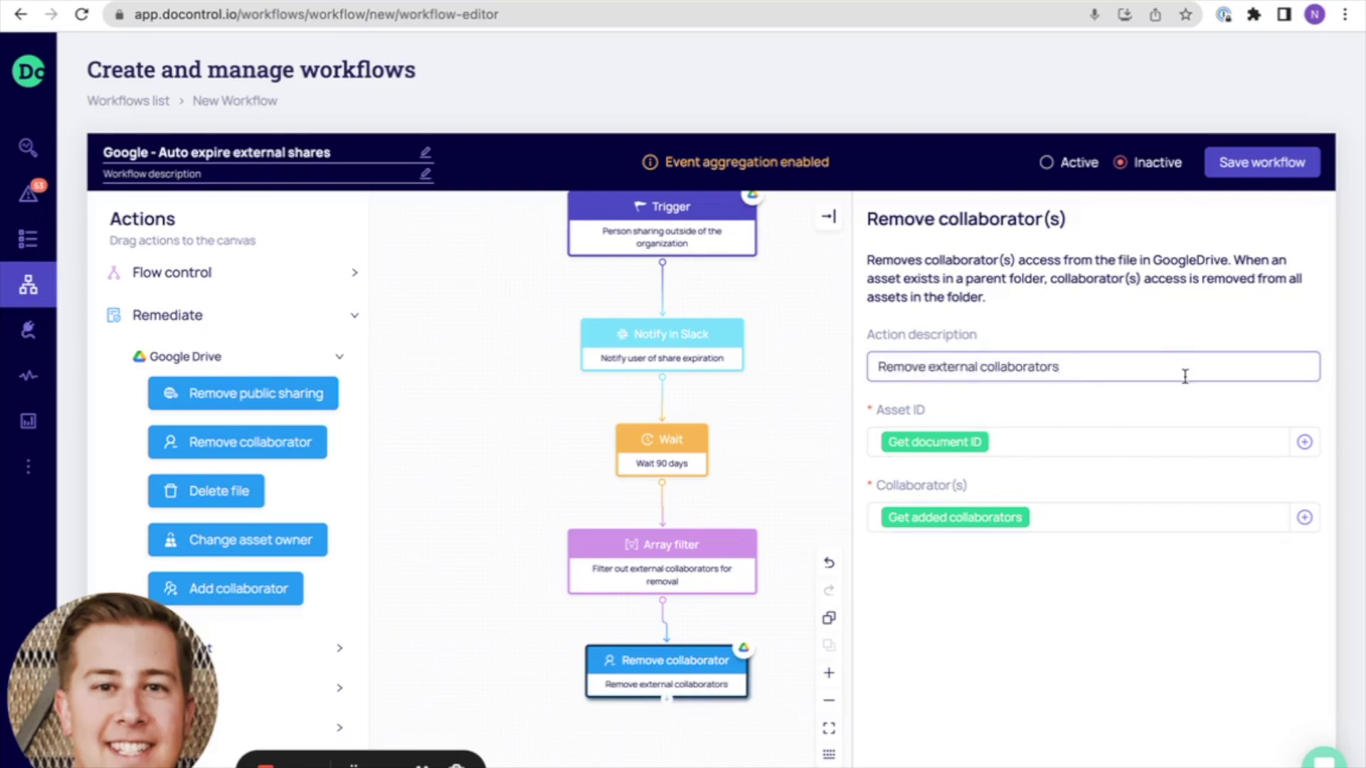
click(1130, 517)
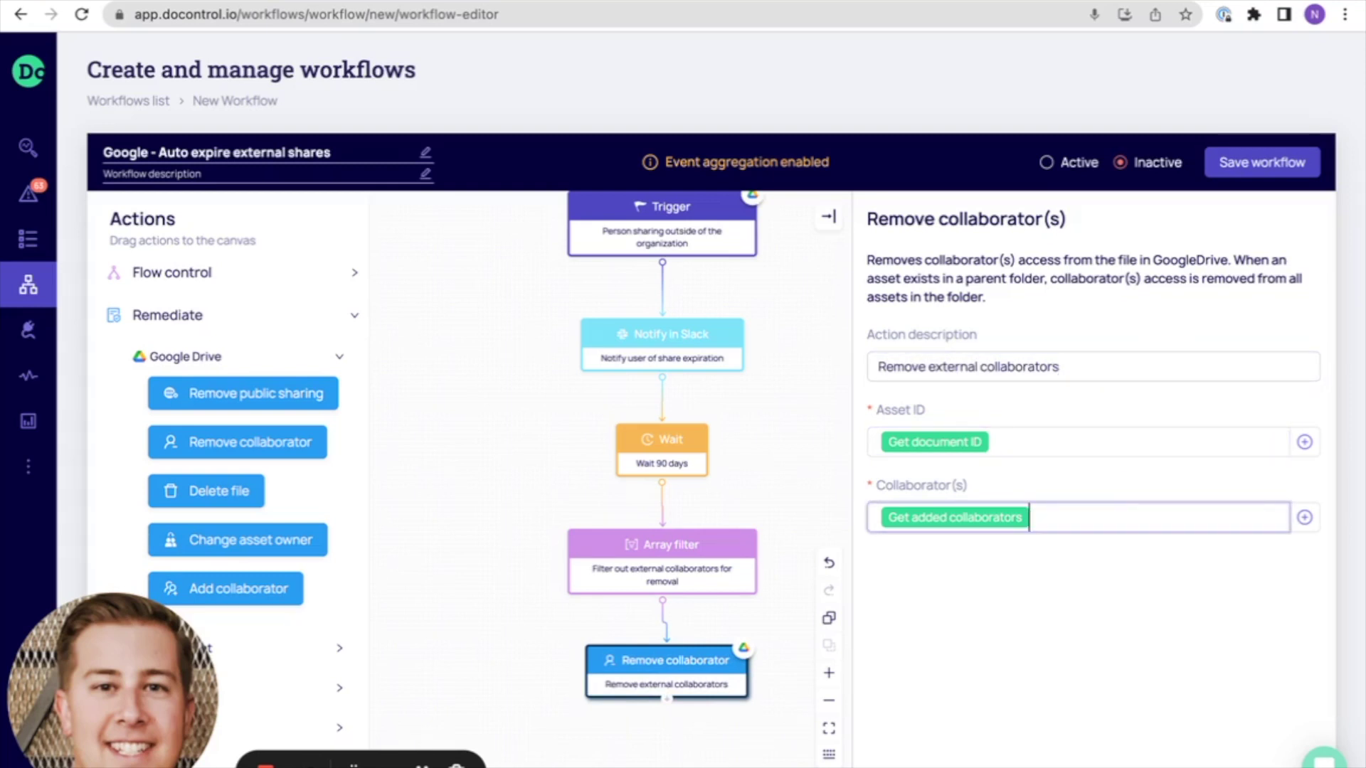
key(BackSpace)
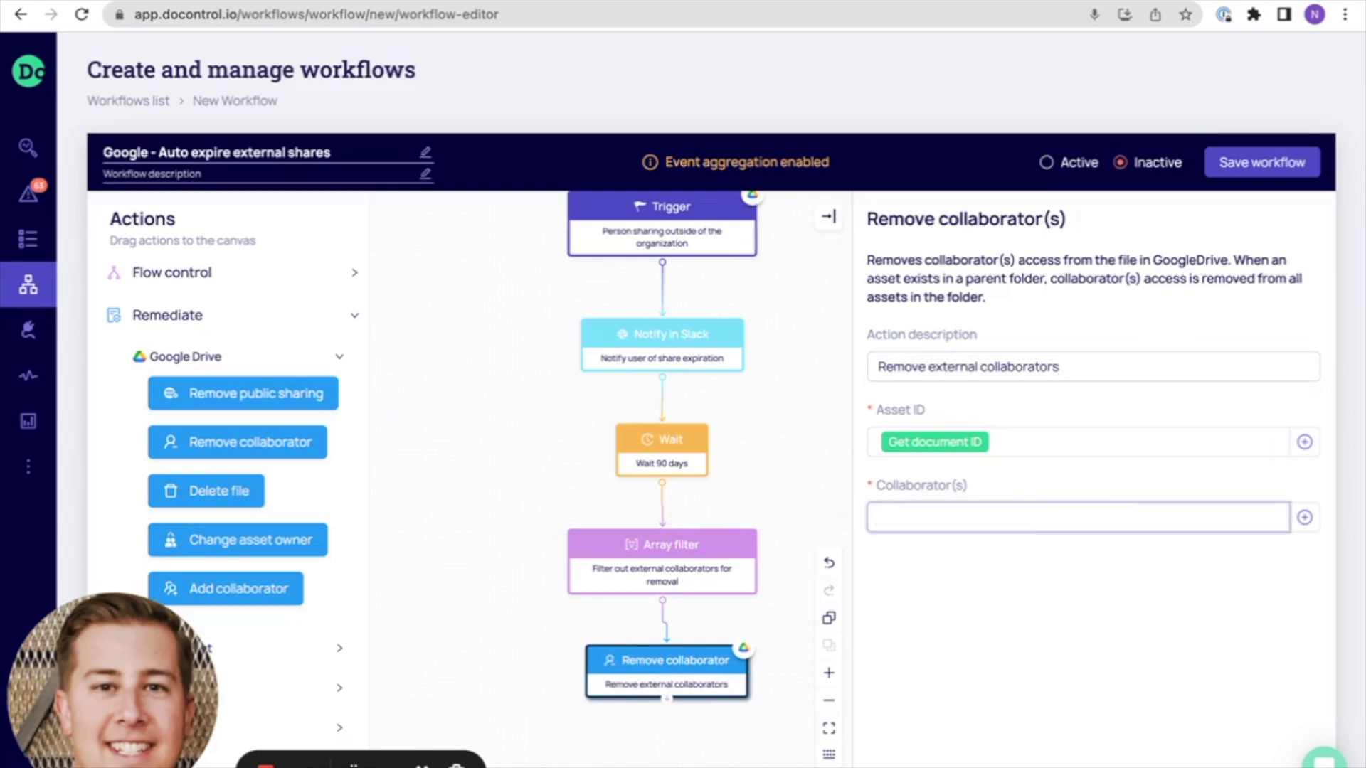
click(1305, 520)
click(1087, 390)
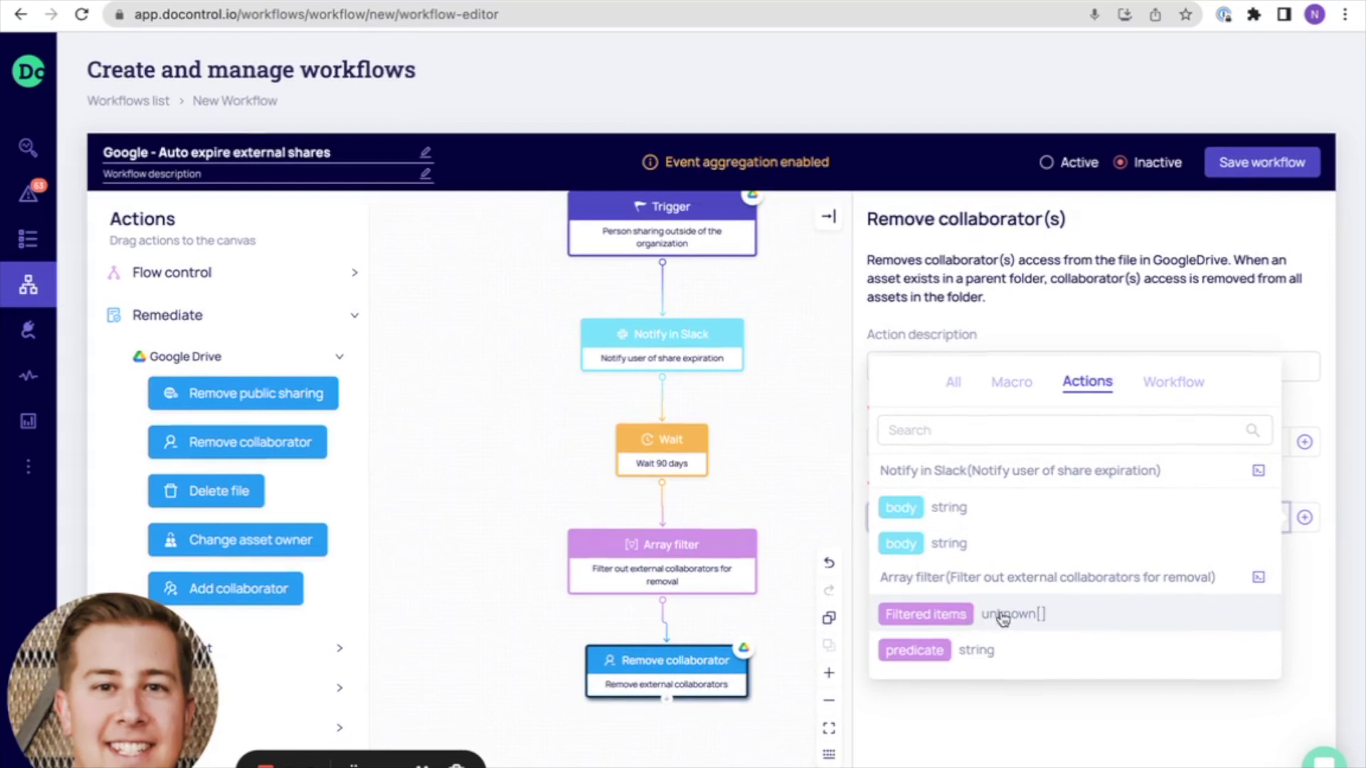
click(1079, 729)
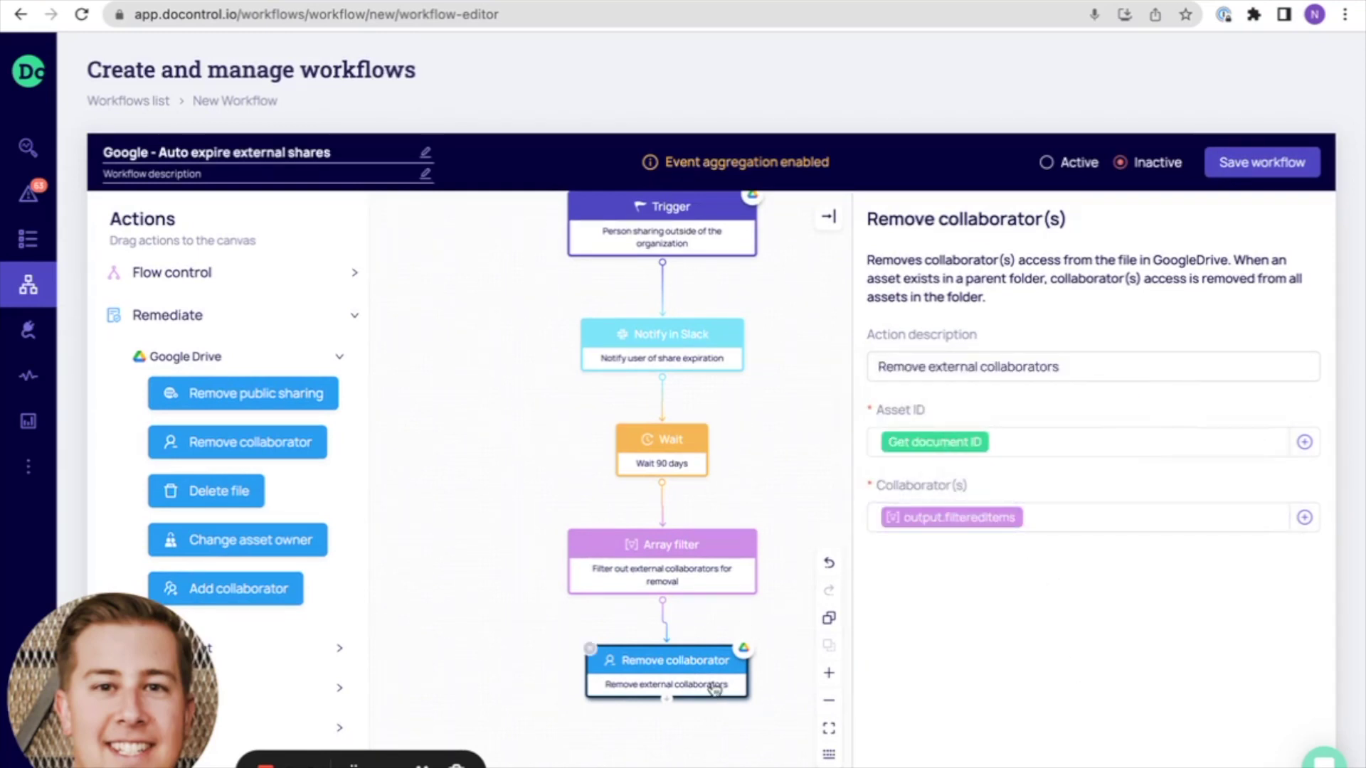
drag(713, 684, 709, 683)
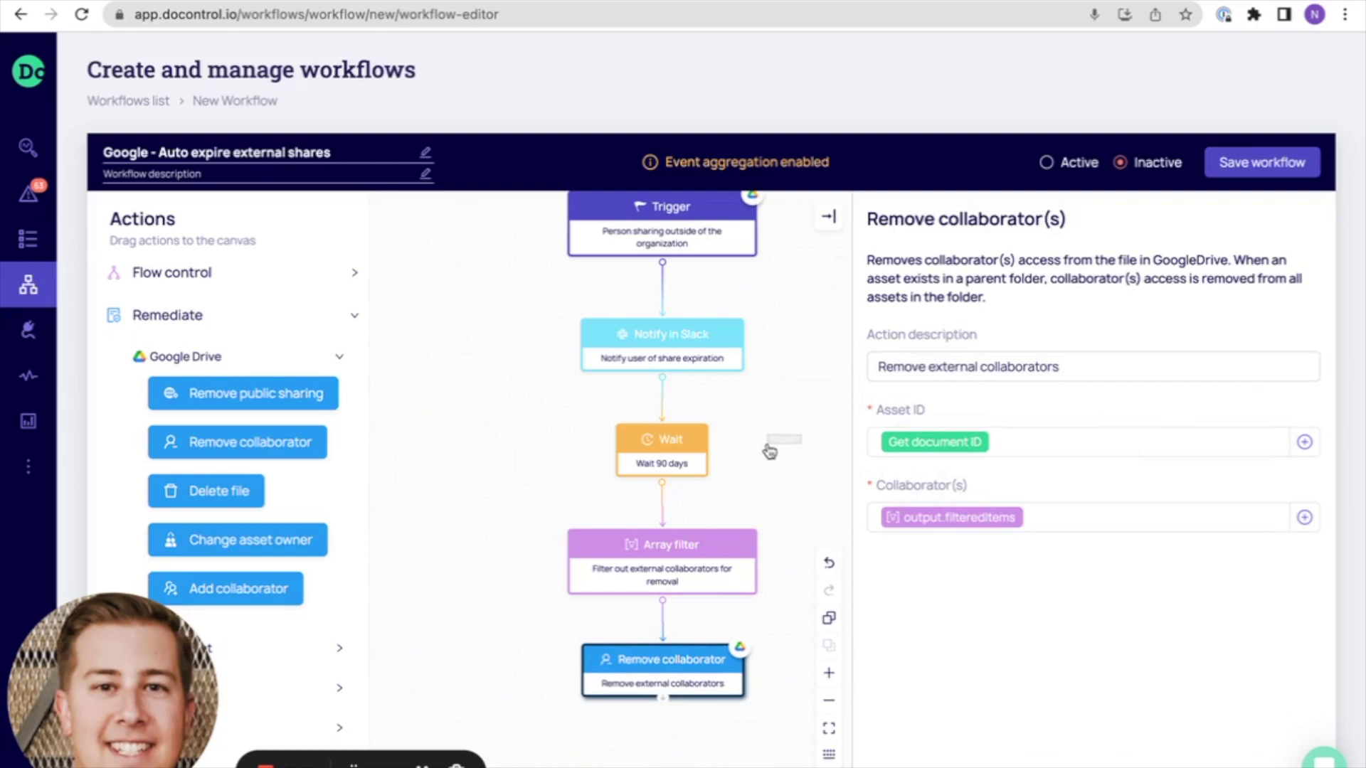
Set the "Google - Auto expire external shares" workflow to Active and confirm its activation.
click(1049, 163)
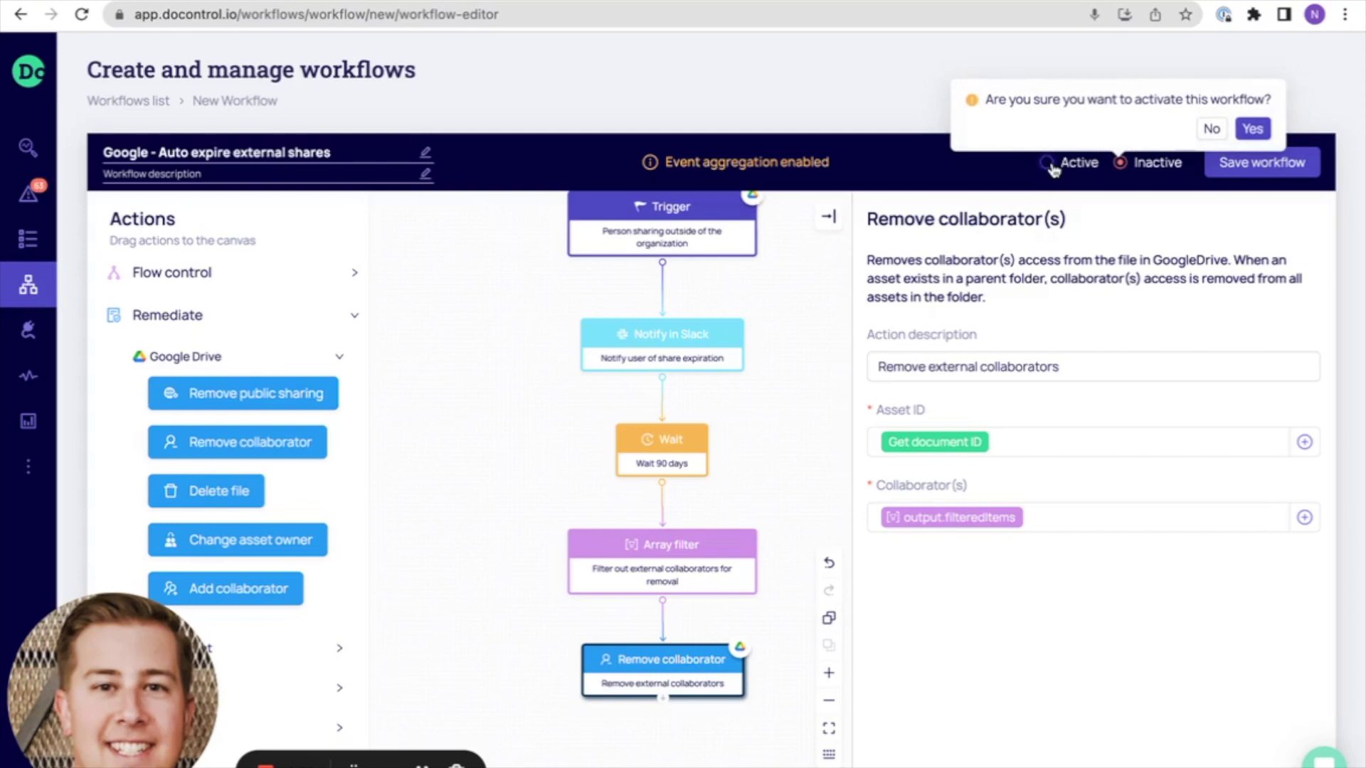
click(1253, 130)
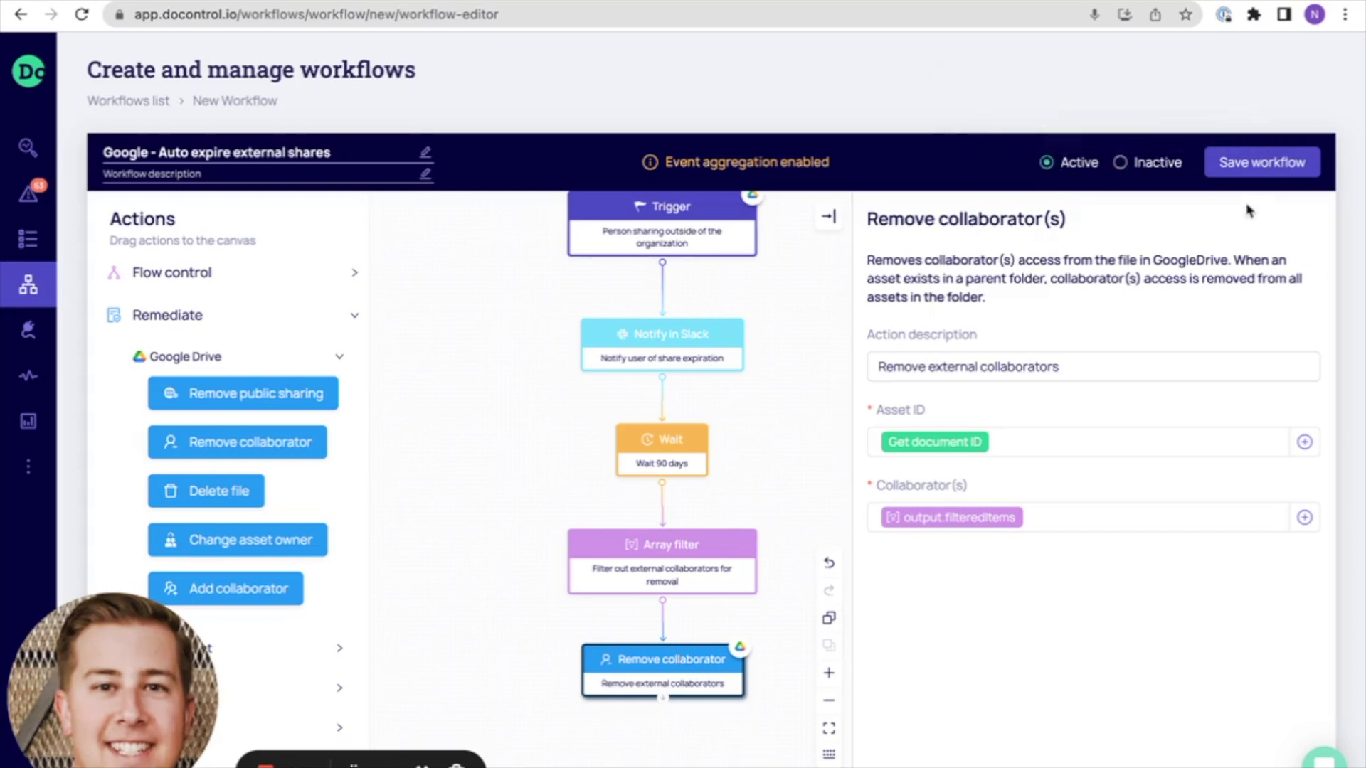